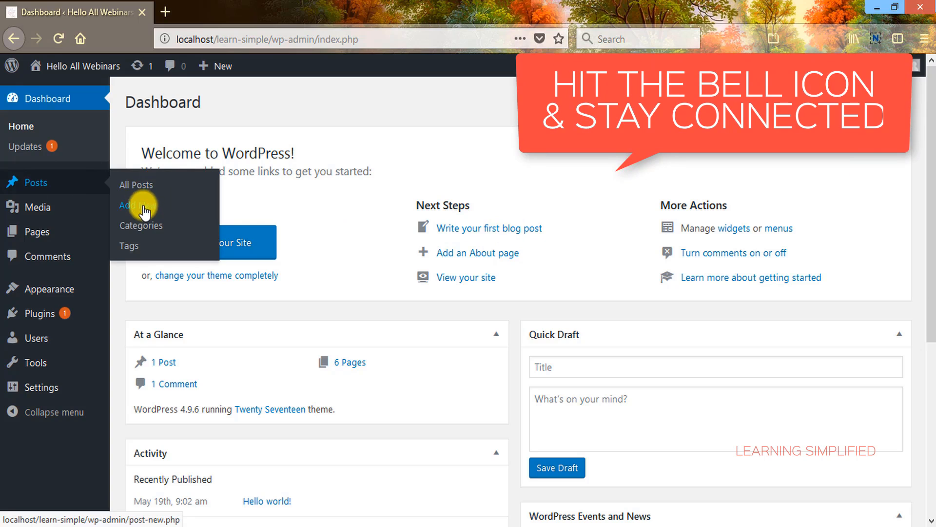
Step: Start a new post and title it "Learn Web design and development-tutorial for beginners"
click(145, 205)
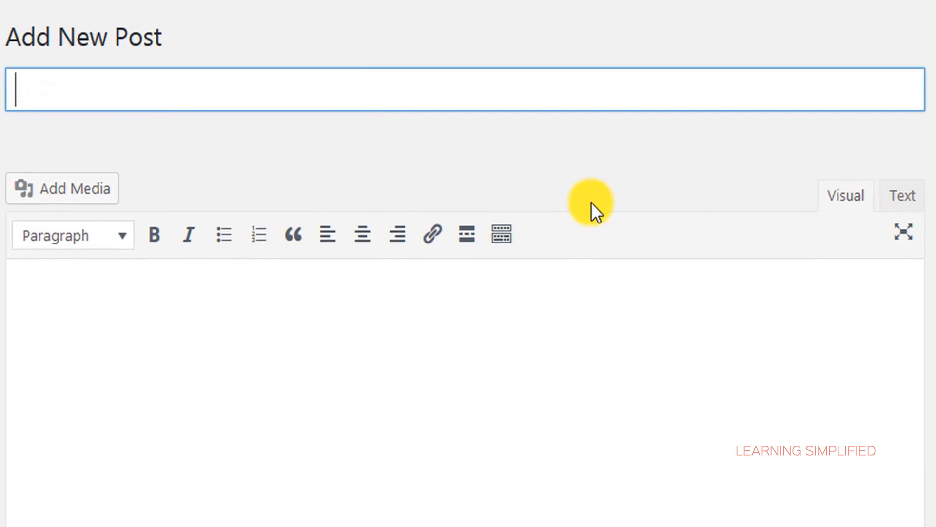
text(Learn)
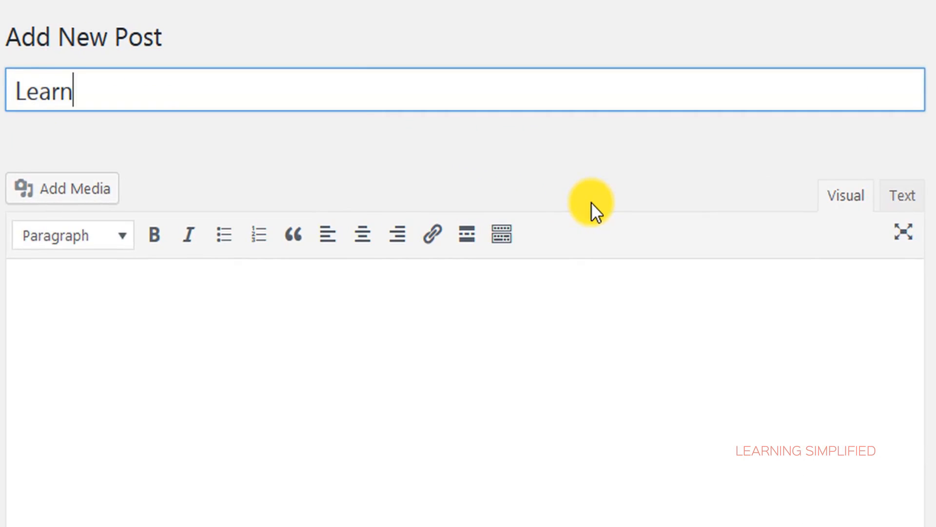
text( Web design and de)
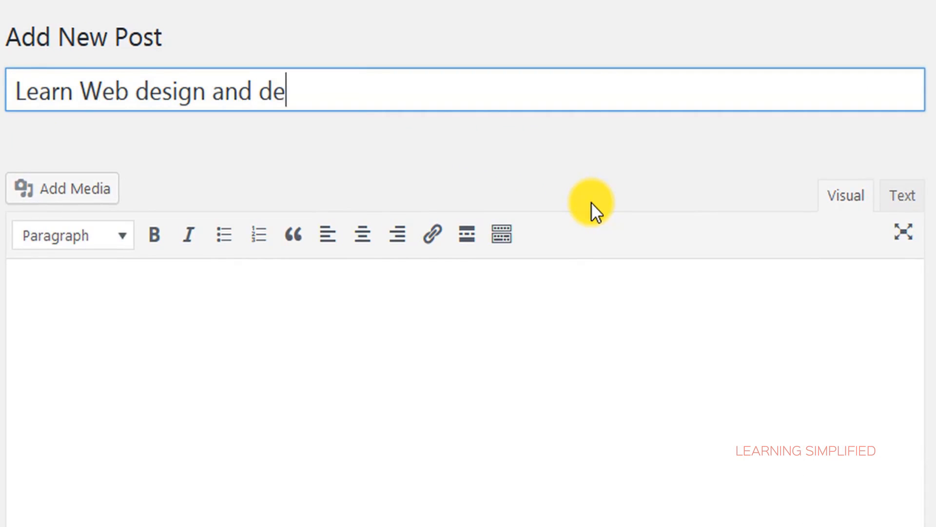
text(velopment-tutorial for beginners)
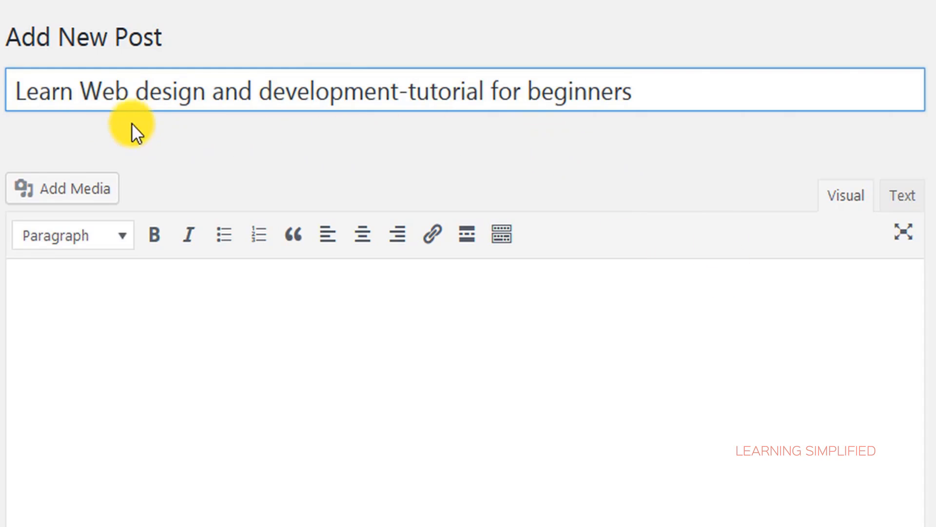
click(84, 91)
drag(84, 90, 206, 98)
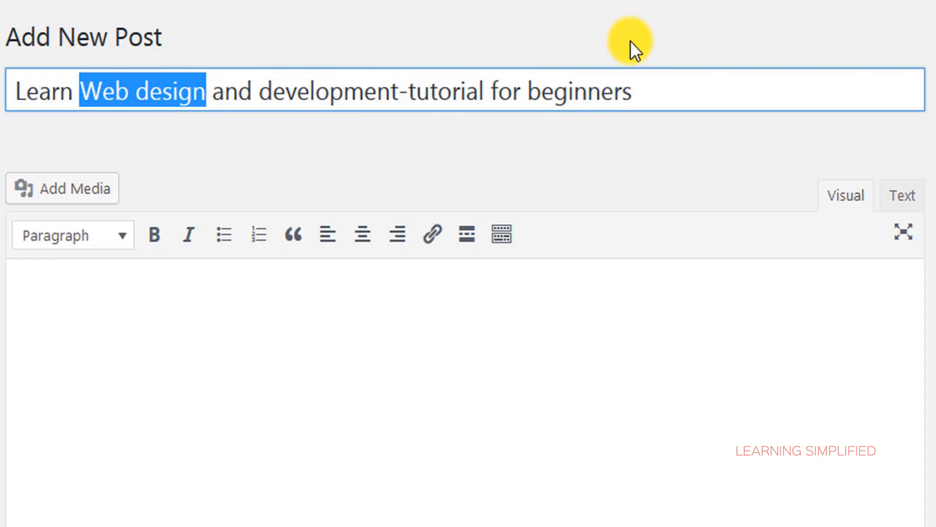
key(ctrl+a)
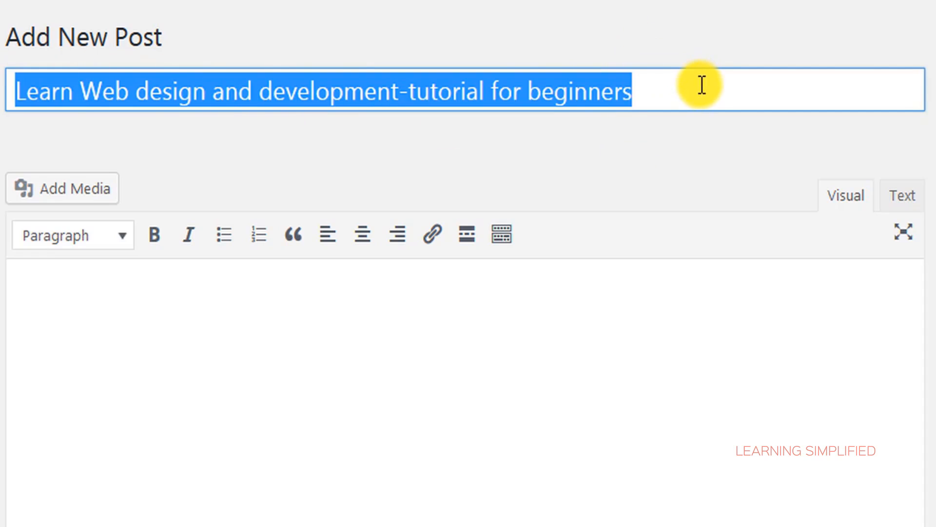
click(561, 37)
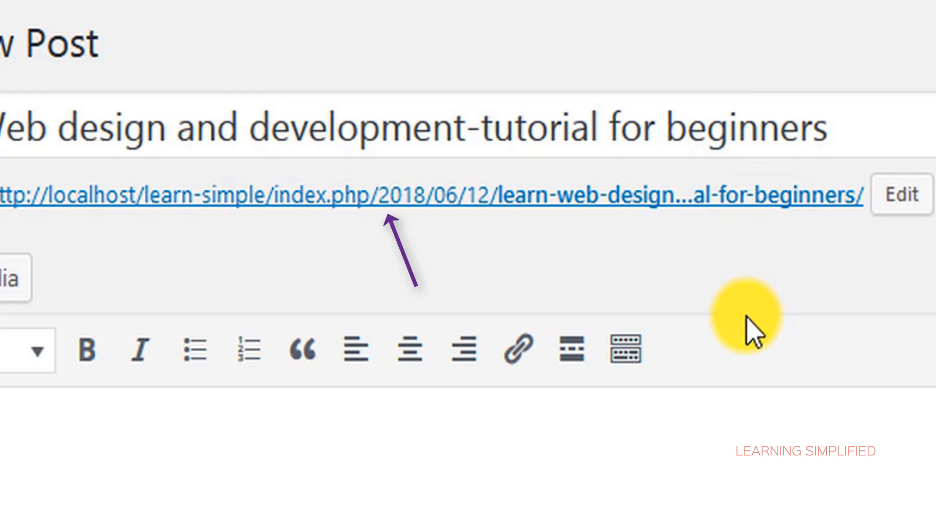
Step: Open the post's permalink slug for editing, read it through to its end, and accept it without edits
click(901, 196)
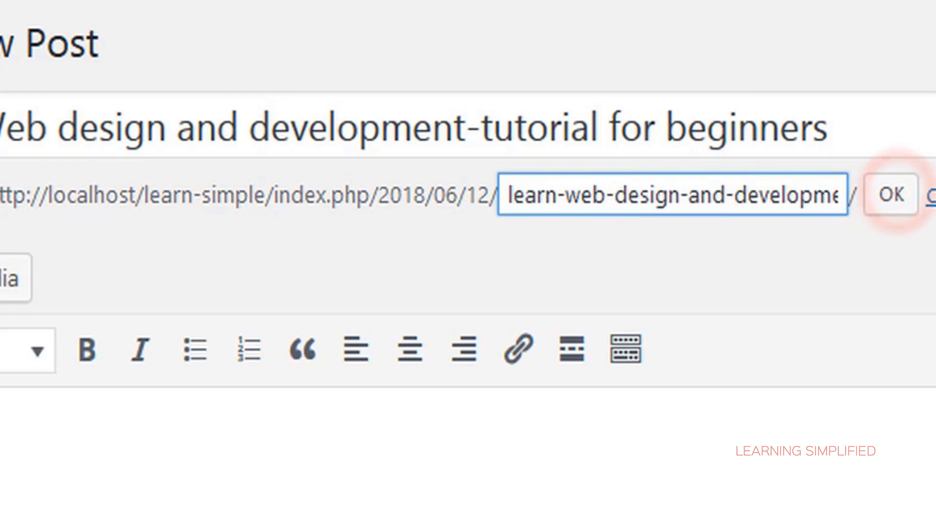
key(Right)
key(Right)
key(Right)
key(Right)
key(Right)
key(Right)
key(Right)
key(Right)
key(Right)
key(Right)
key(Right)
key(Right)
key(Right)
key(Right)
key(Right)
key(Right)
key(Right)
key(Right)
key(Right)
key(Right)
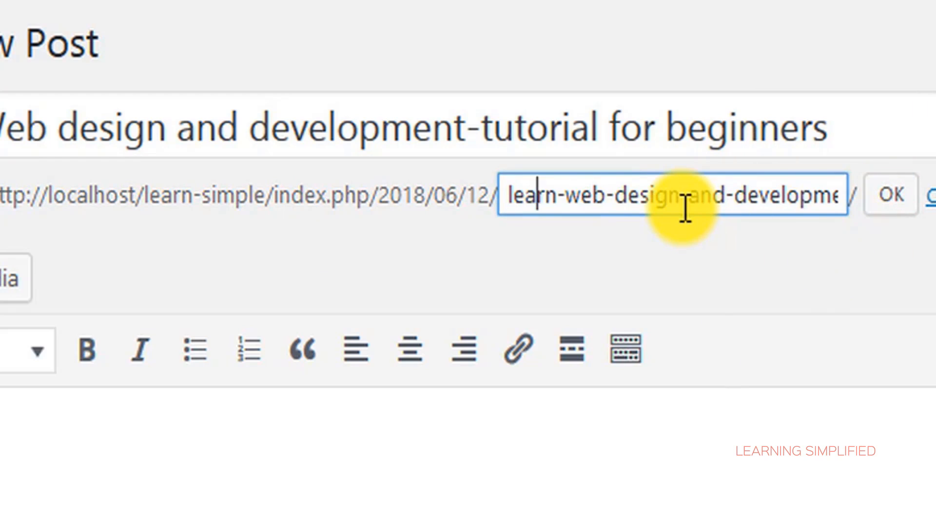
key(Right)
key(Right)
key(Right)
key(Right)
key(Right)
key(Right)
key(Right)
key(Right)
key(Right)
key(Right)
key(Right)
key(Right)
key(Right)
key(Right)
key(Right)
key(Right)
key(Right)
key(Right)
key(Right)
key(Right)
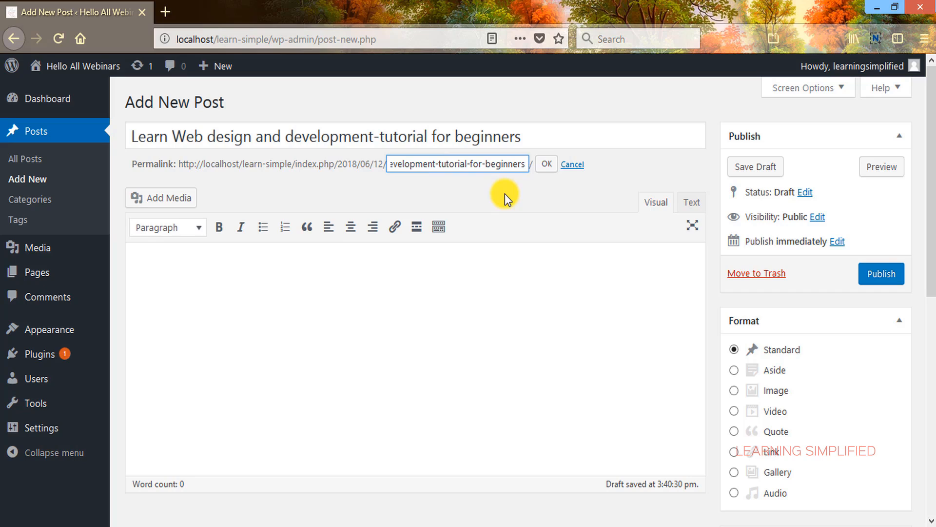
click(544, 164)
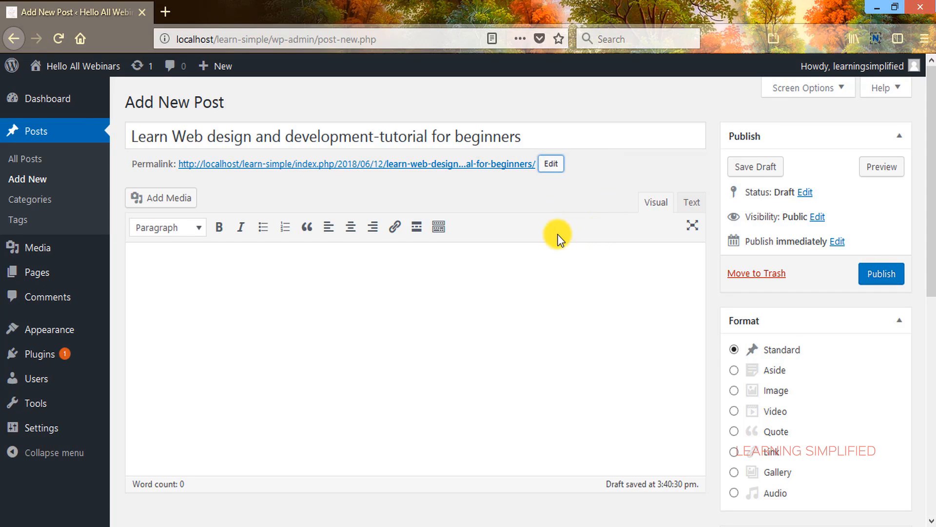
Step: Add a new category named "web design and development tutorial" to the post
scroll(557, 234, down, 2)
scroll(555, 238, down, 1)
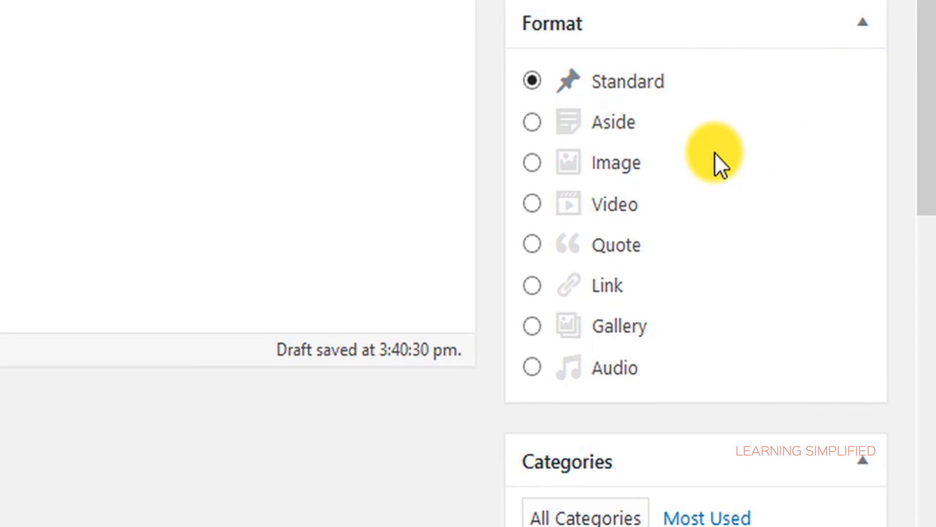
scroll(714, 153, down, 3)
scroll(715, 152, down, 3)
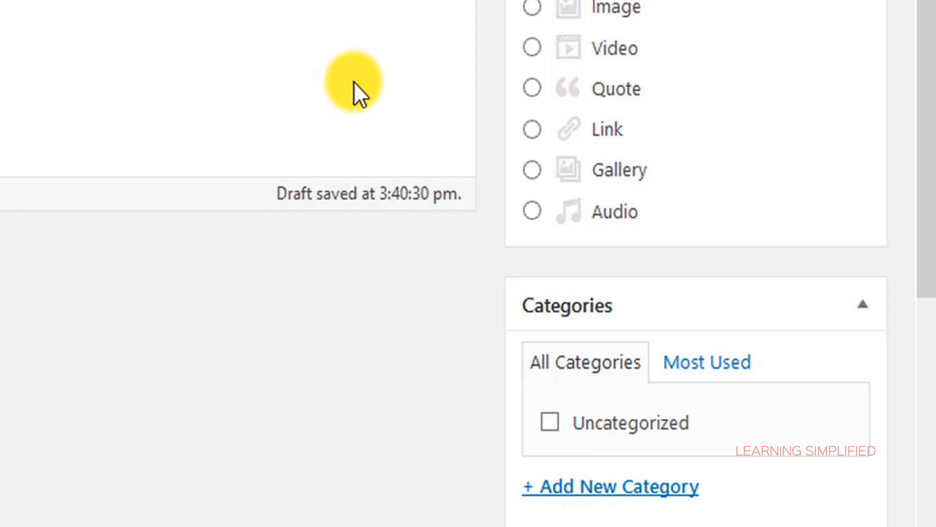
scroll(1, 195, up, 10)
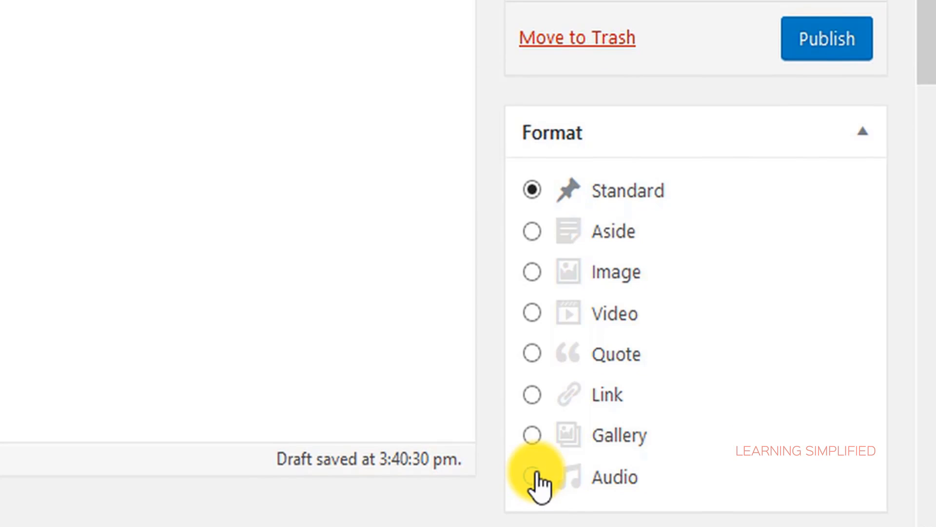
scroll(623, 184, down, 5)
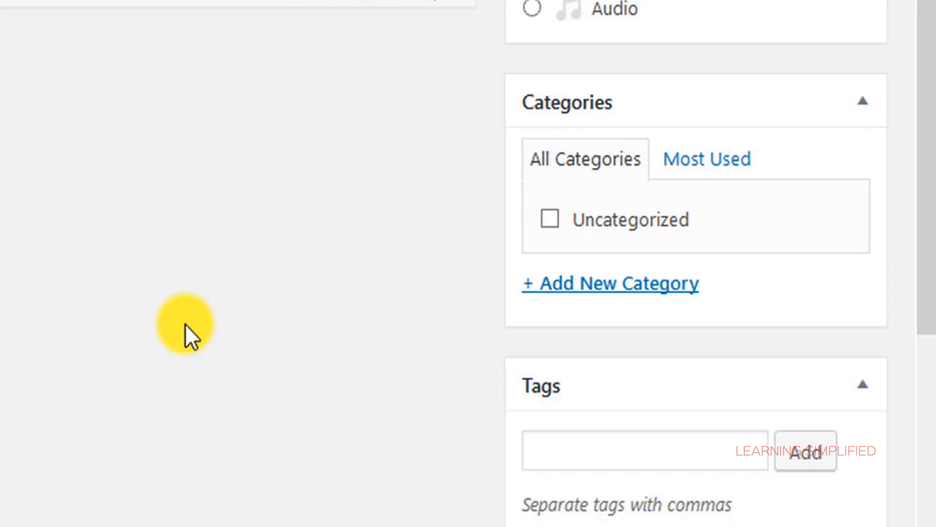
click(600, 285)
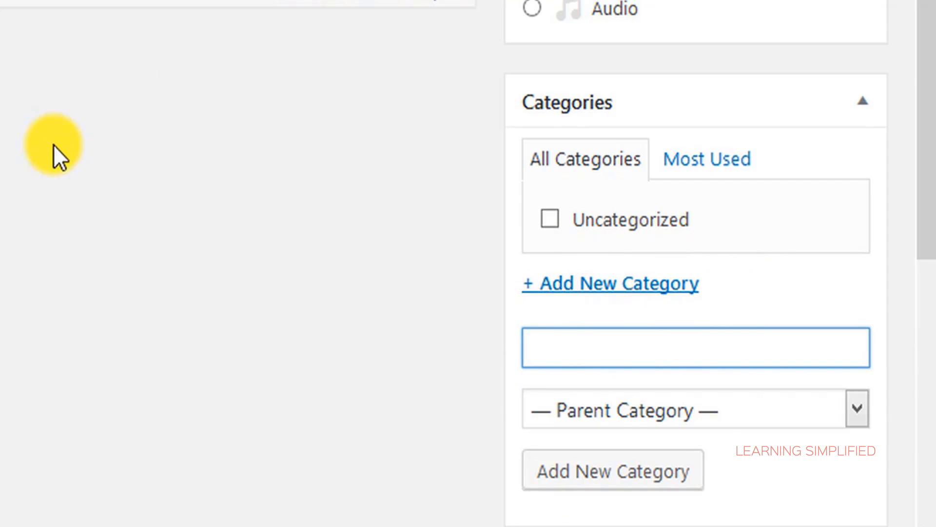
scroll(54, 156, up, 5)
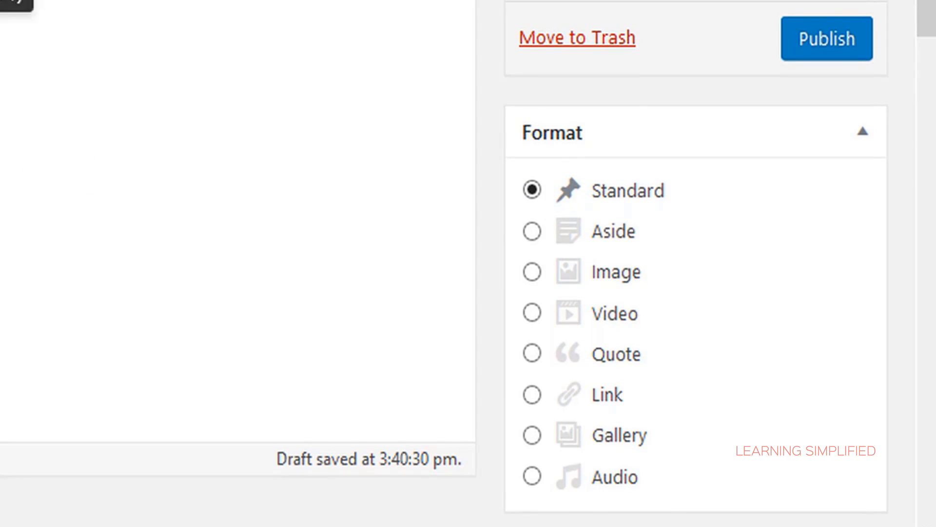
scroll(576, 218, down, 5)
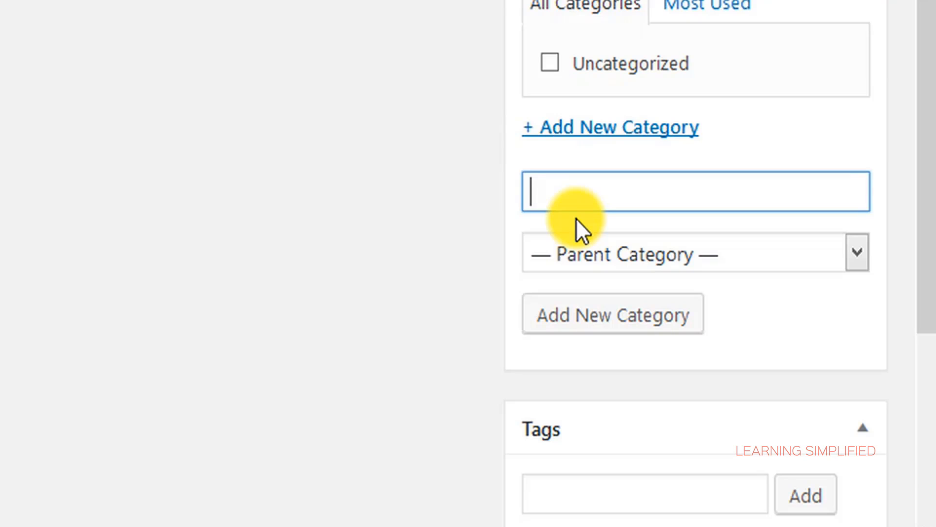
text(web design and development tutorial)
key(Return)
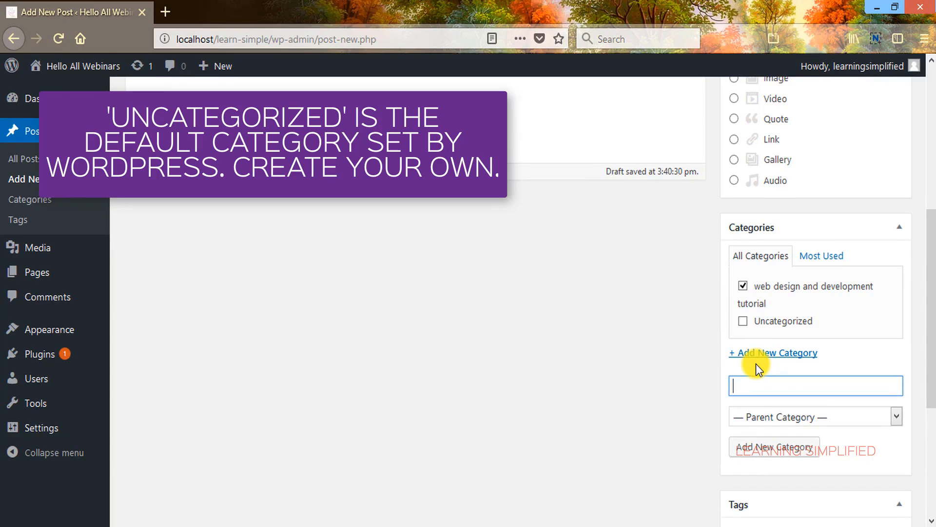
Step: Check which categories are offered as the parent of a new category, without choosing one
scroll(755, 364, down, 3)
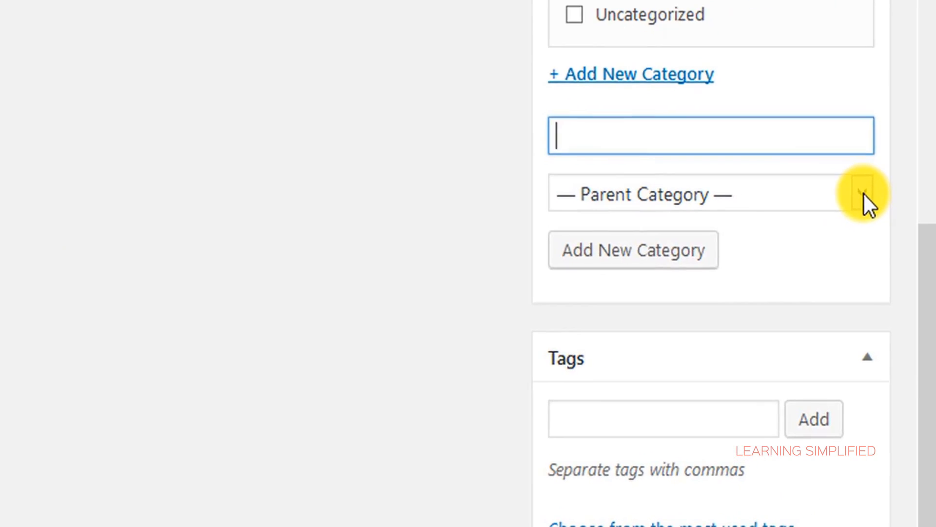
click(897, 263)
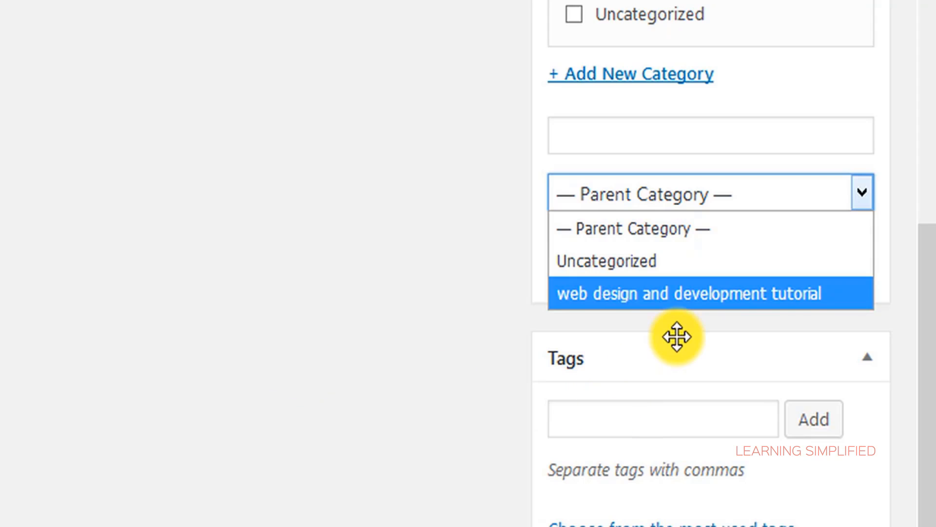
click(861, 184)
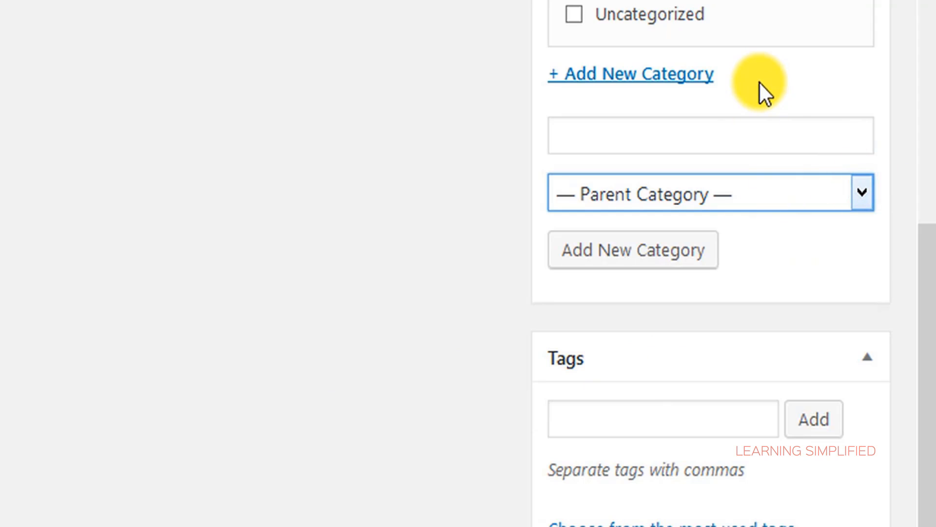
scroll(108, 290, up, 15)
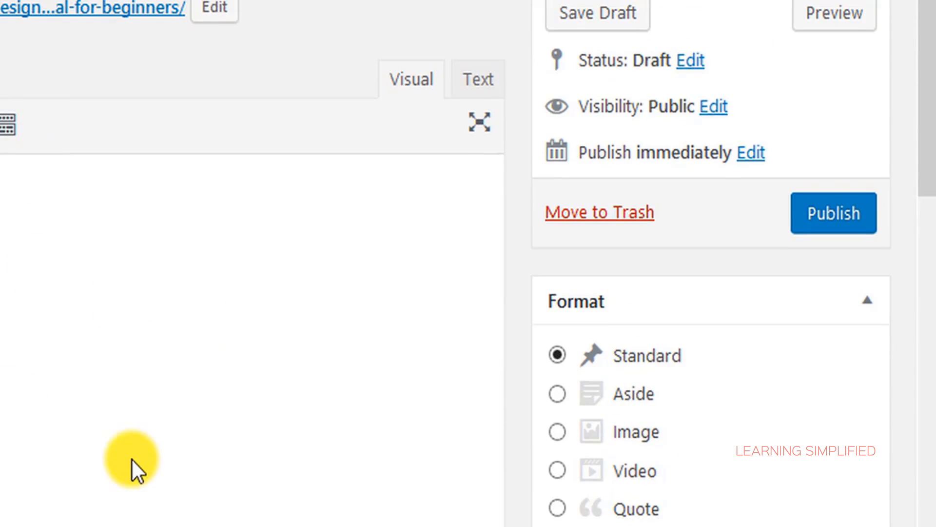
Step: Review the post's tag and featured image settings, then compare its title with the selected category
scroll(157, 398, down, 10)
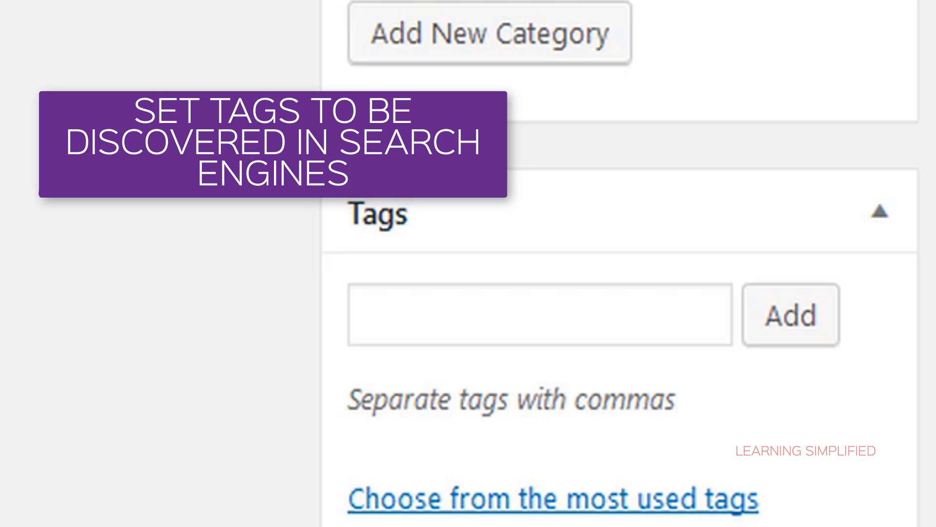
click(440, 315)
scroll(490, 307, down, 1)
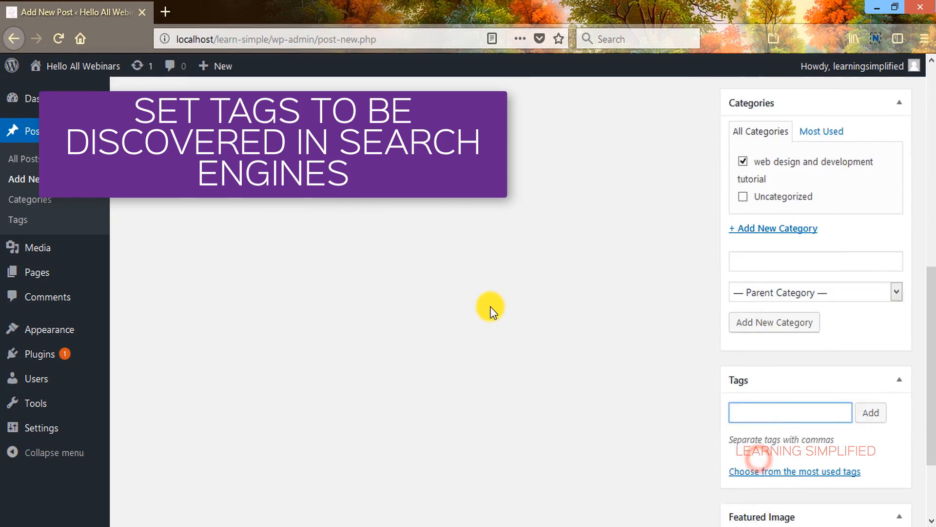
scroll(490, 307, down, 2)
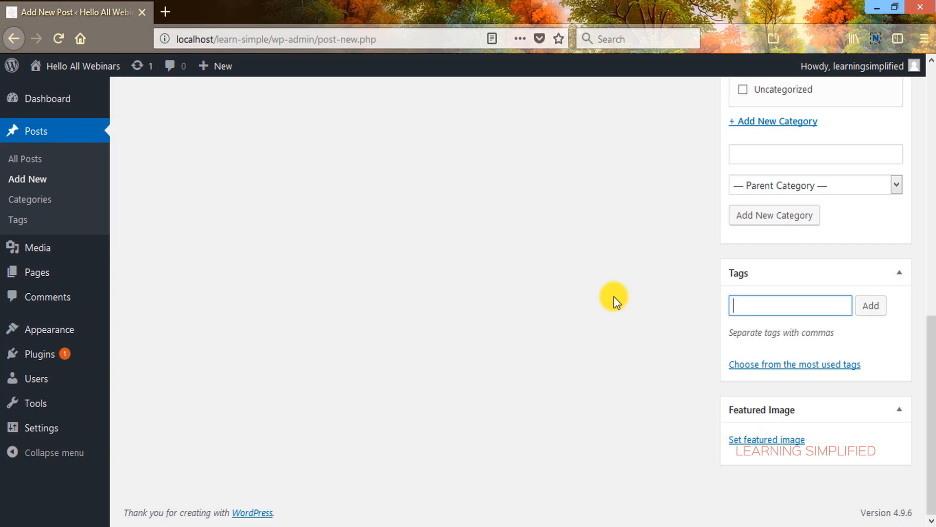
scroll(504, 310, up, 10)
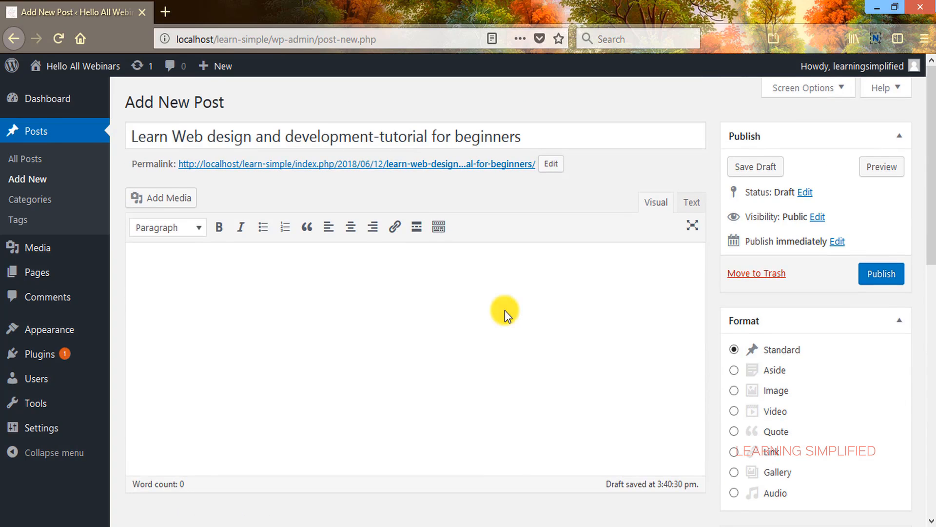
triple_click(176, 135)
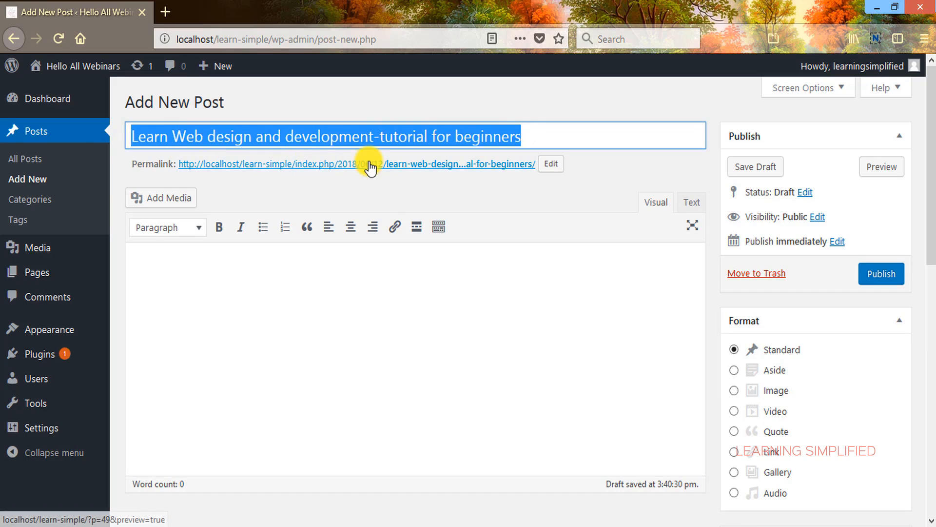
scroll(451, 205, down, 6)
scroll(449, 216, up, 3)
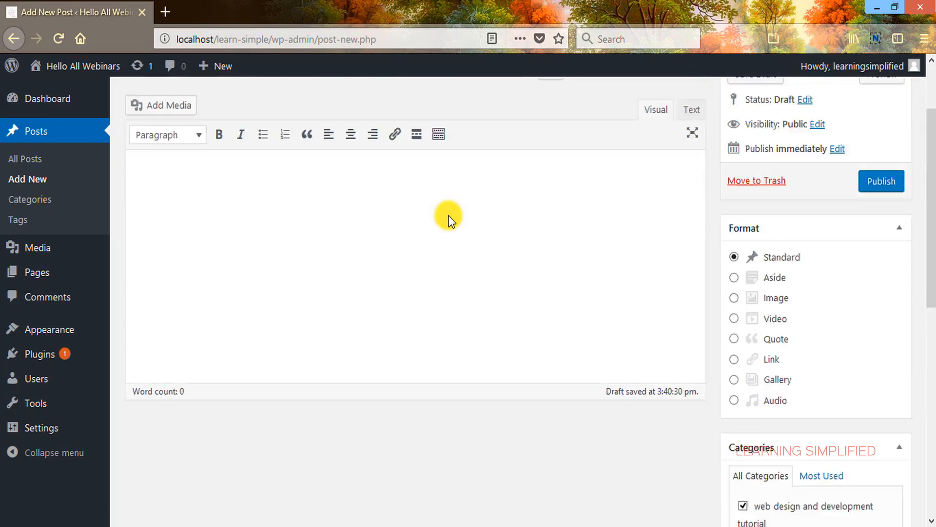
scroll(449, 219, up, 3)
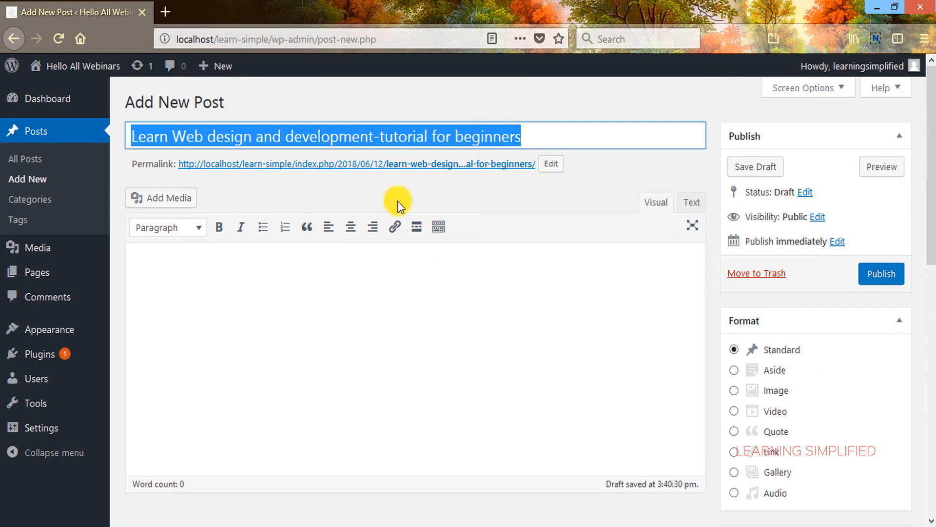
scroll(399, 194, down, 6)
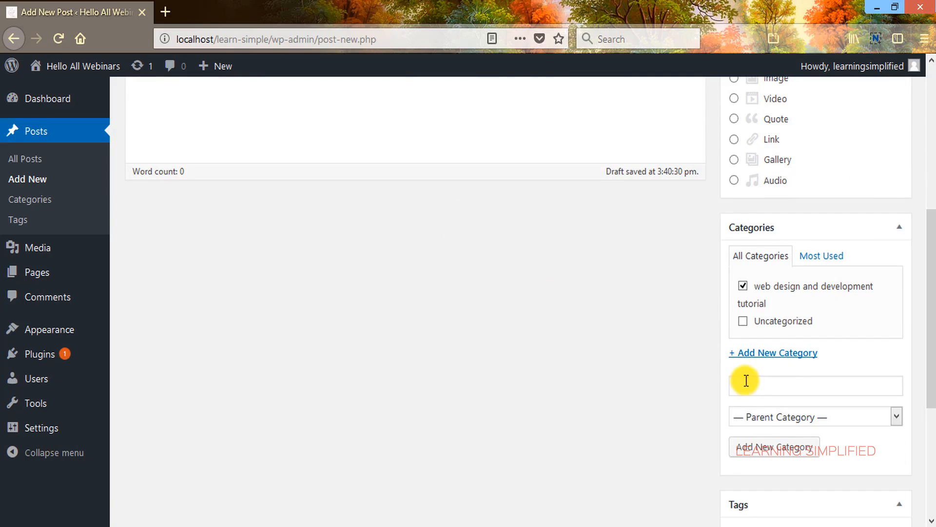
scroll(637, 276, up, 6)
scroll(598, 257, down, 6)
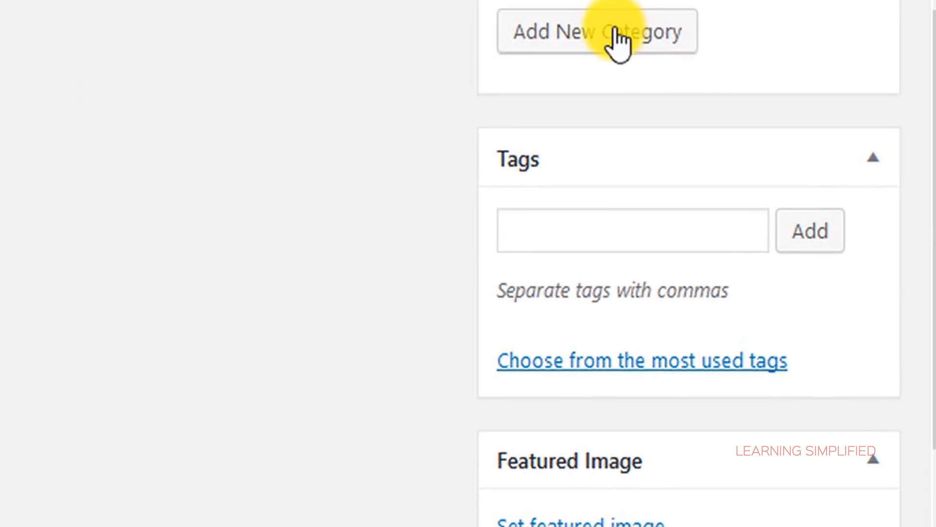
Step: Add the tags "web design", "web development", "tutorial" and "learn from beginning" to the post
click(692, 315)
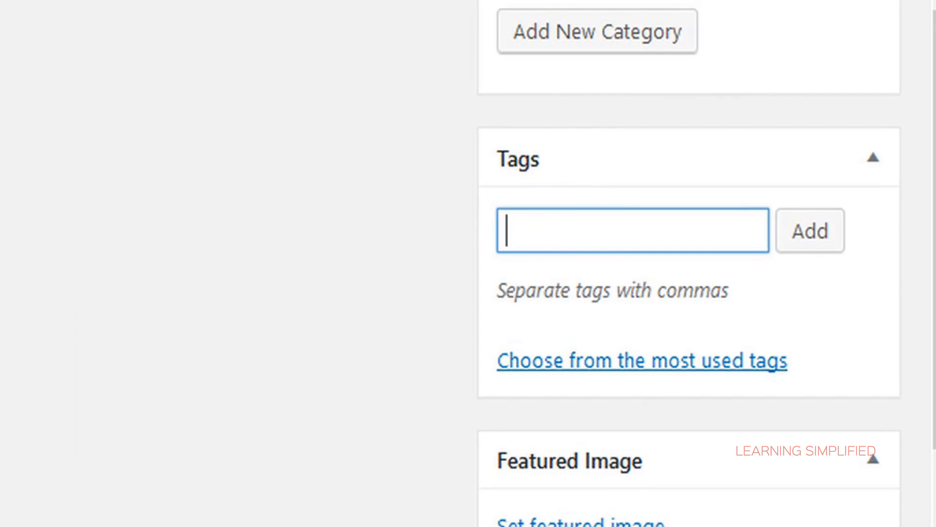
text(web design)
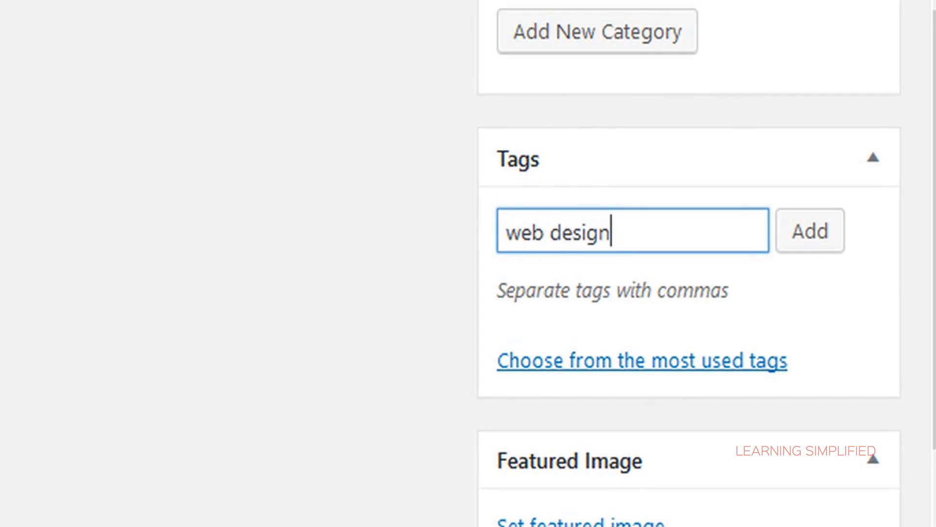
key(Return)
text(w)
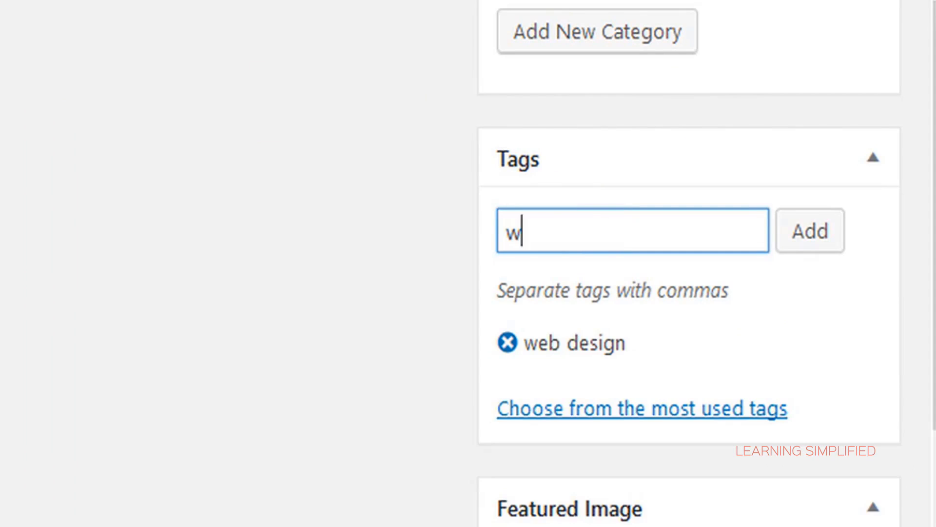
text(eb development)
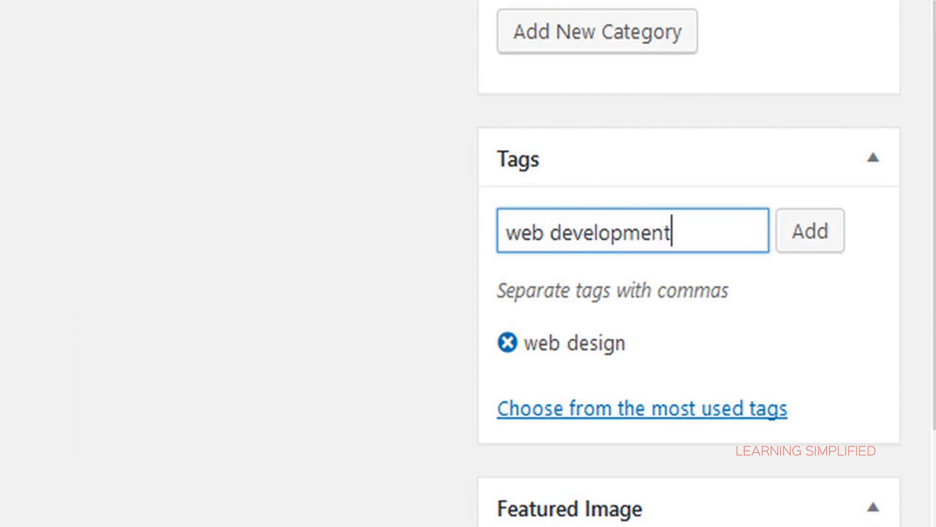
key(Return)
text(tutorial)
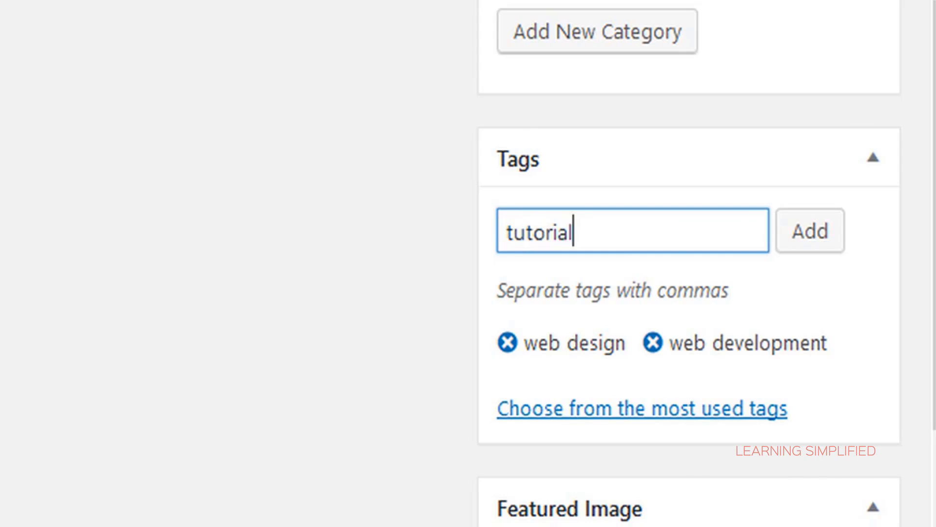
key(Return)
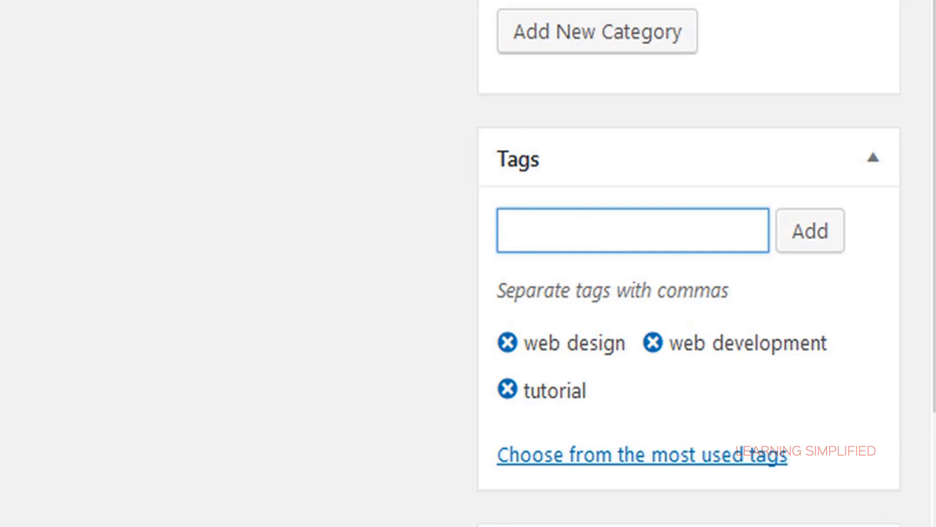
text(learn f)
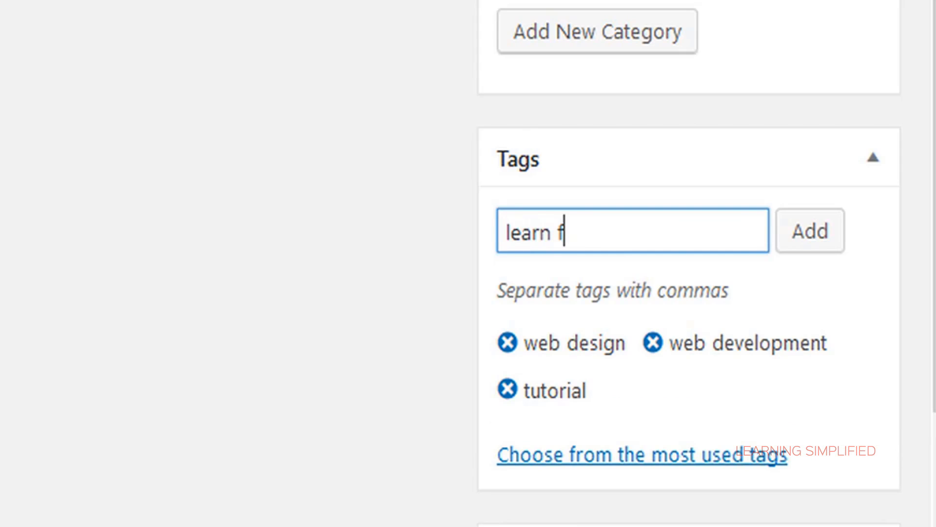
text(rom beginning)
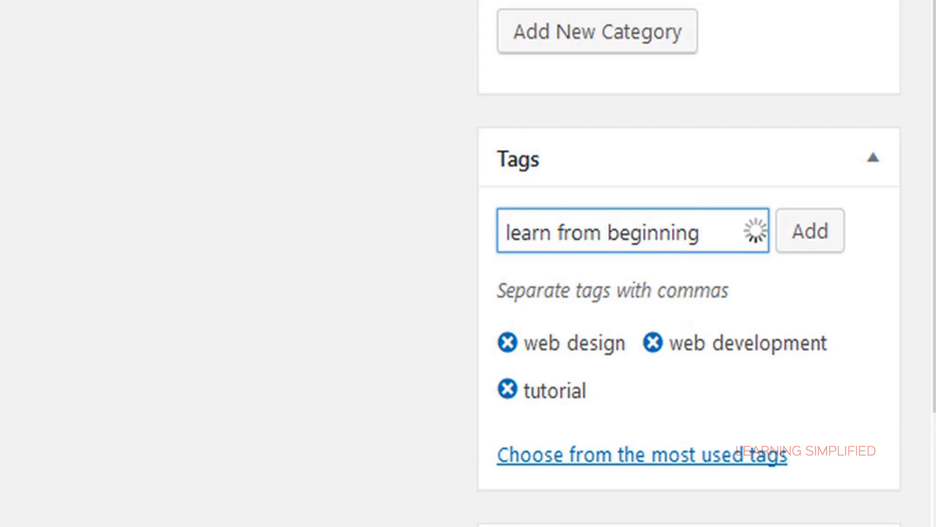
key(Return)
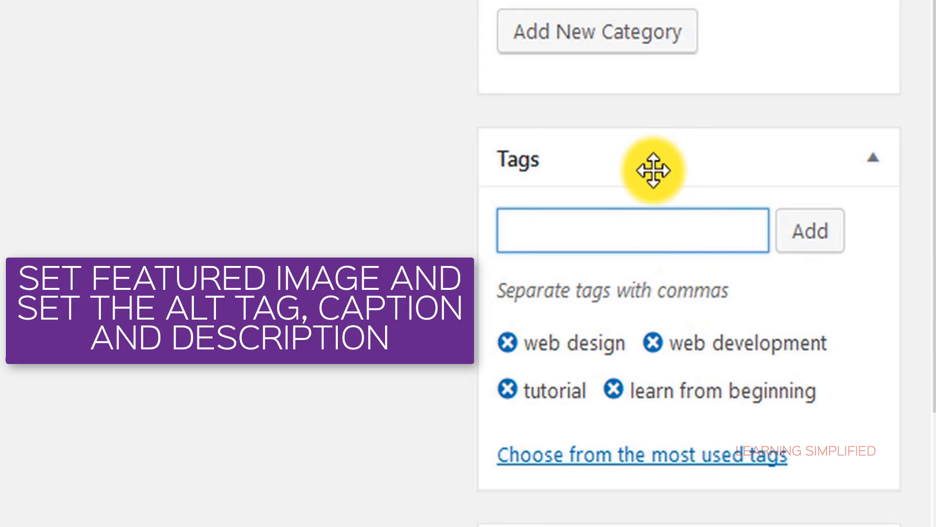
Step: Open the page for uploading new media in a separate browser tab and switch to it
scroll(610, 453, down, 5)
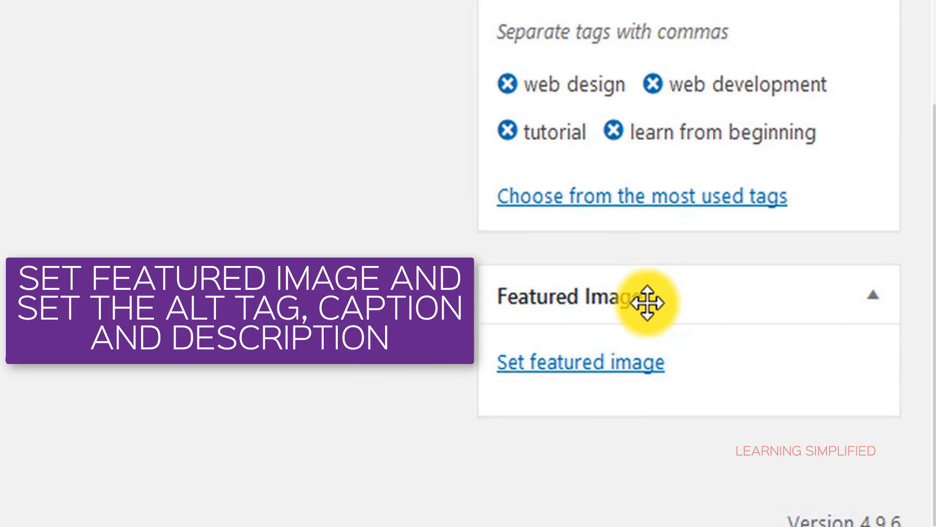
scroll(13, 35, up, 15)
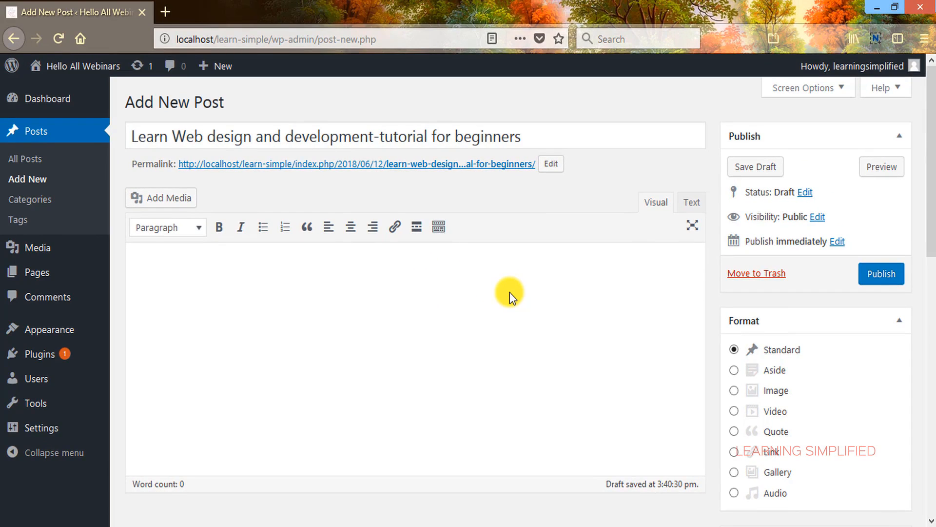
scroll(510, 291, down, 15)
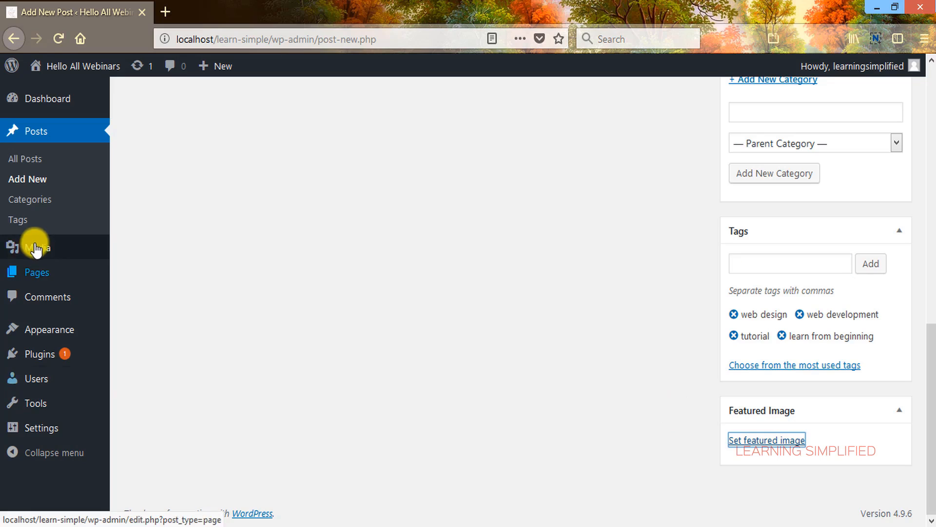
mouse_move(31, 247)
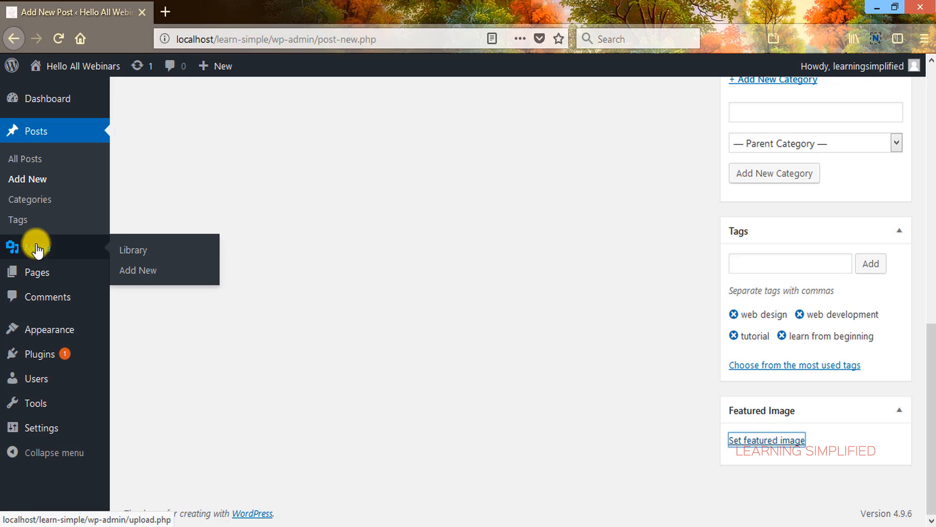
right_click(136, 276)
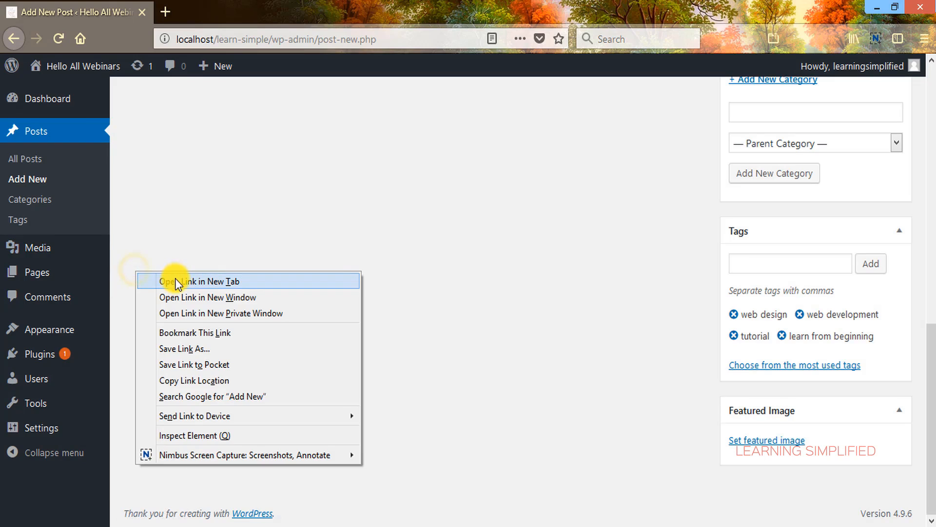
click(176, 282)
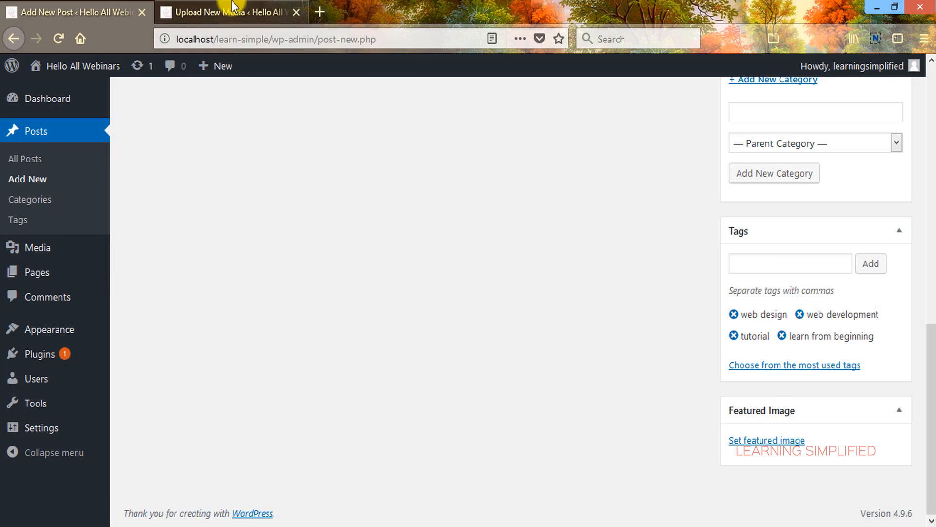
click(218, 11)
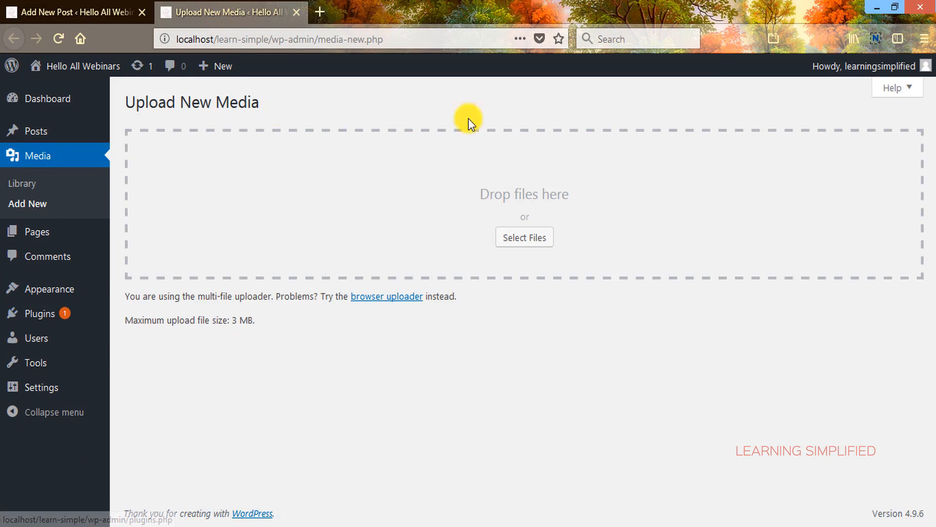
Step: Check the maximum upload file size, and upload image1.jpg from the images folder to the media library
drag(125, 318, 425, 312)
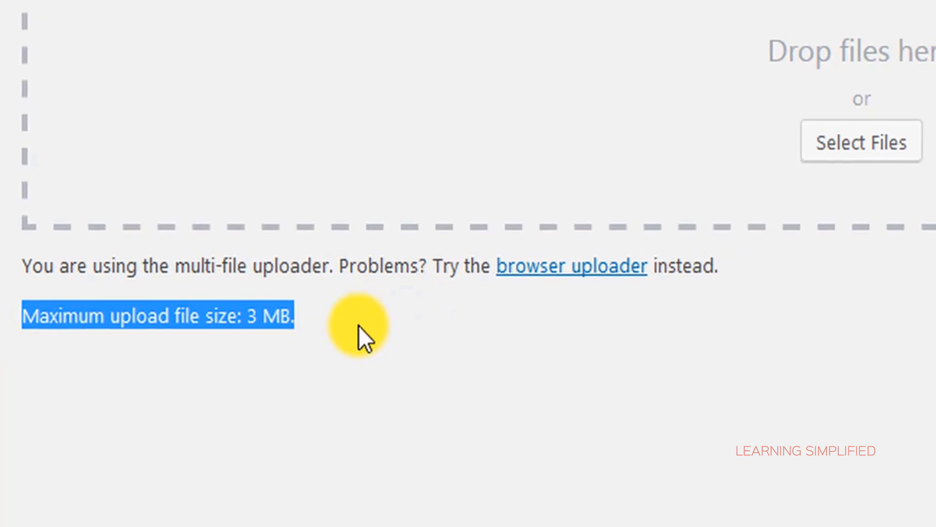
click(885, 143)
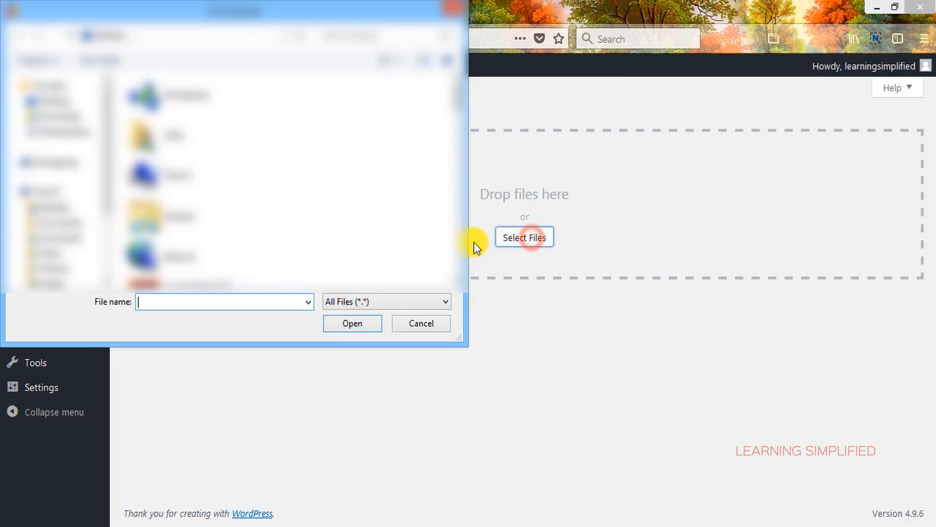
drag(456, 113, 456, 94)
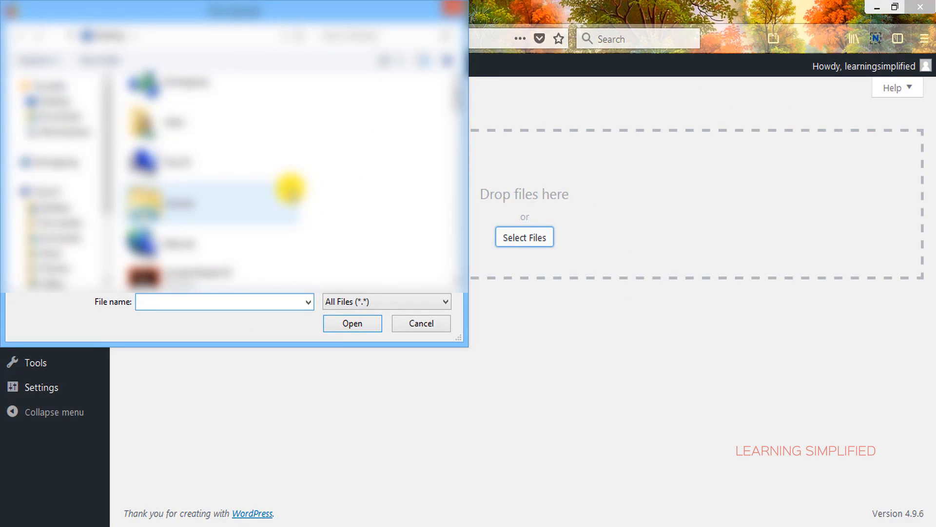
double_click(291, 188)
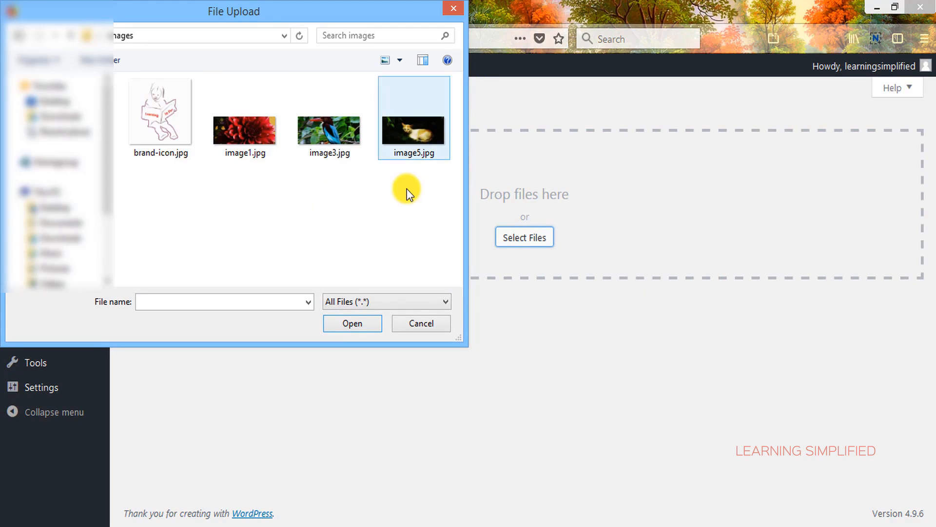
click(276, 160)
double_click(351, 324)
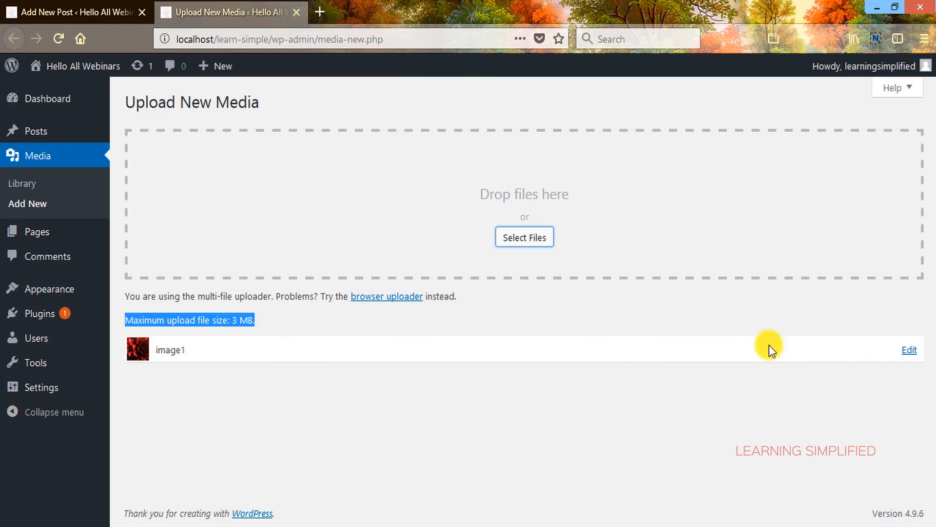
Step: Open the uploaded image1 for editing and go through its caption, alternative text and description fields
click(909, 350)
scroll(551, 286, down, 5)
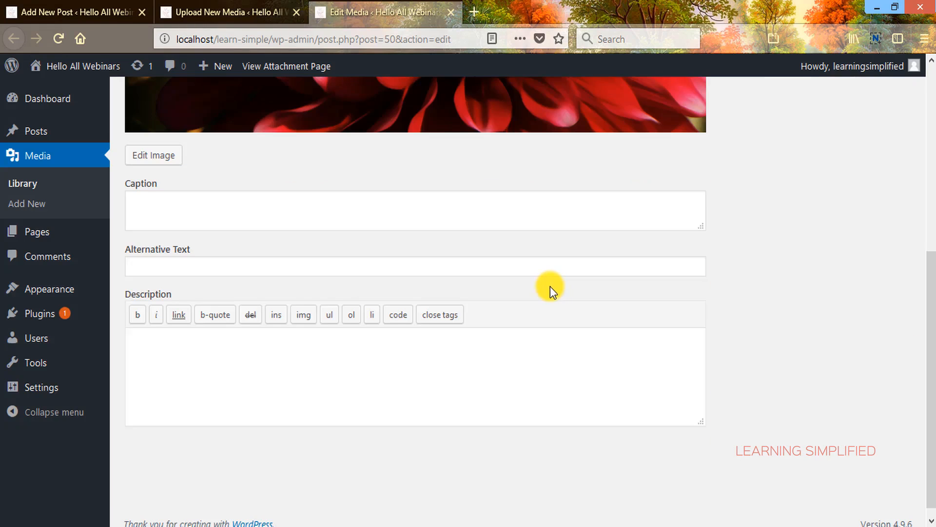
scroll(551, 286, up, 2)
click(157, 292)
click(193, 341)
click(147, 419)
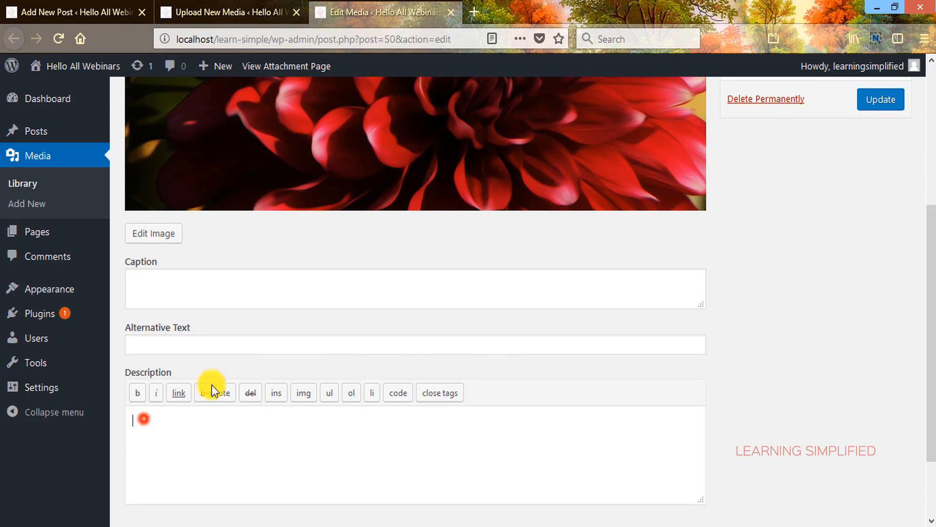
Step: Enter "Flower in red" as image1's alternative text, and replace that wording with "flower for web design"
click(206, 343)
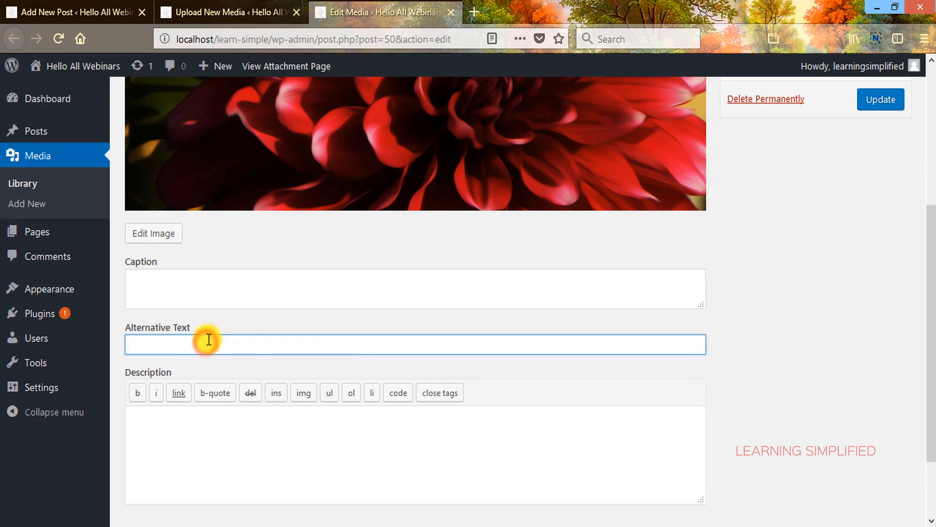
text(Flower in red)
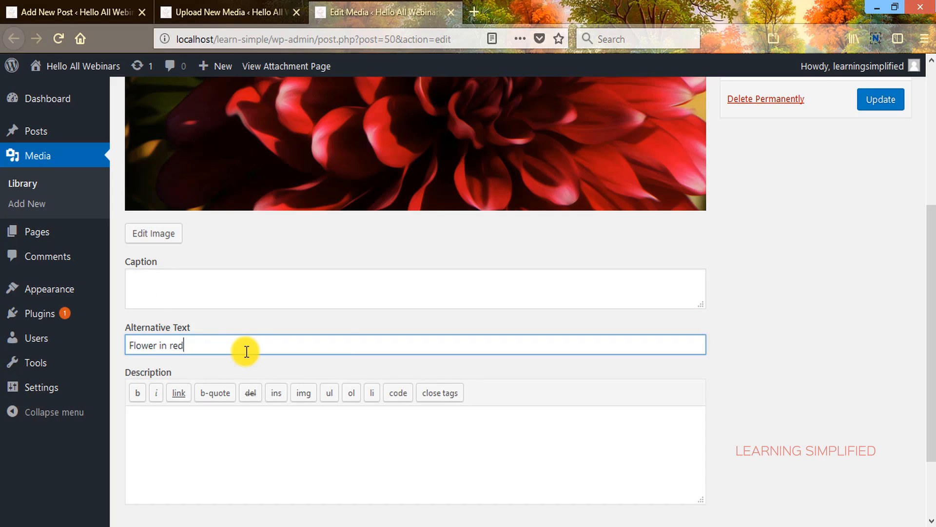
drag(127, 344, 212, 360)
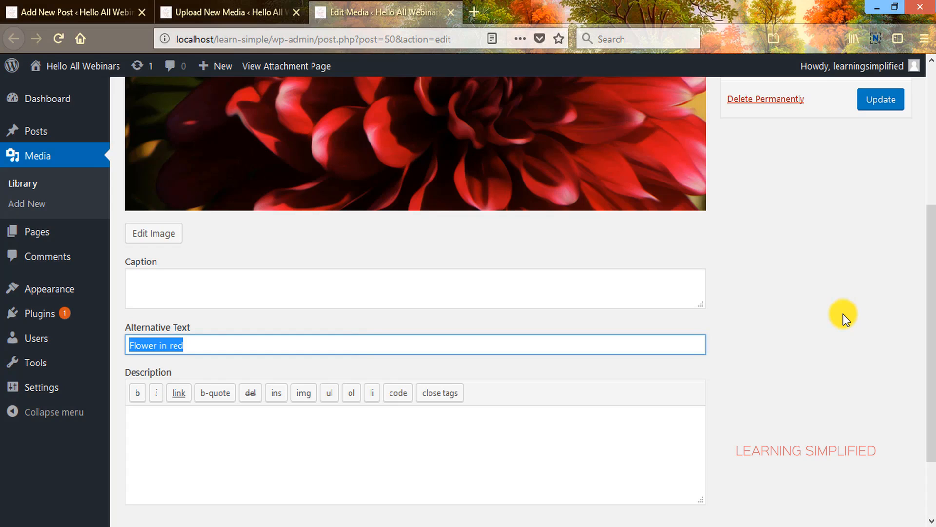
text(flowe)
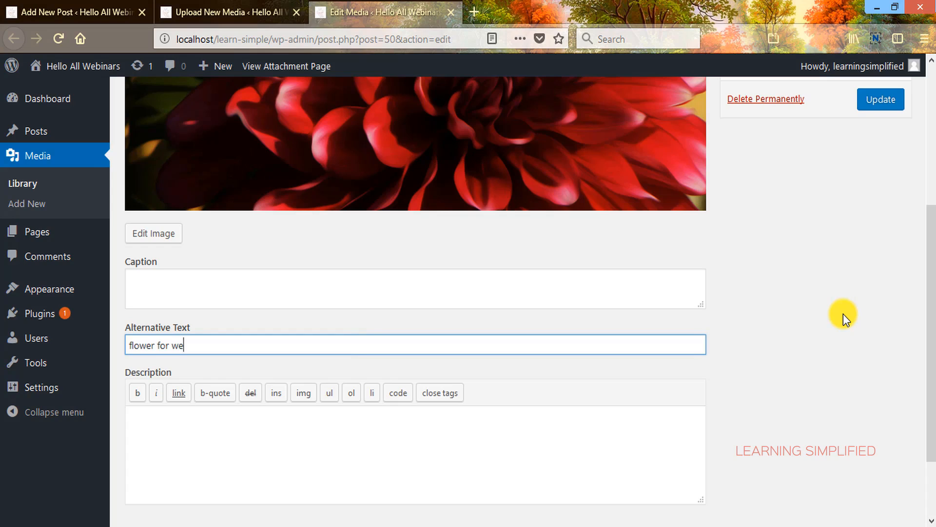
text(r for web design)
Step: Caption image1 "A flower for Web Design", leave the description empty, and save the media details
click(249, 281)
text(A flower w)
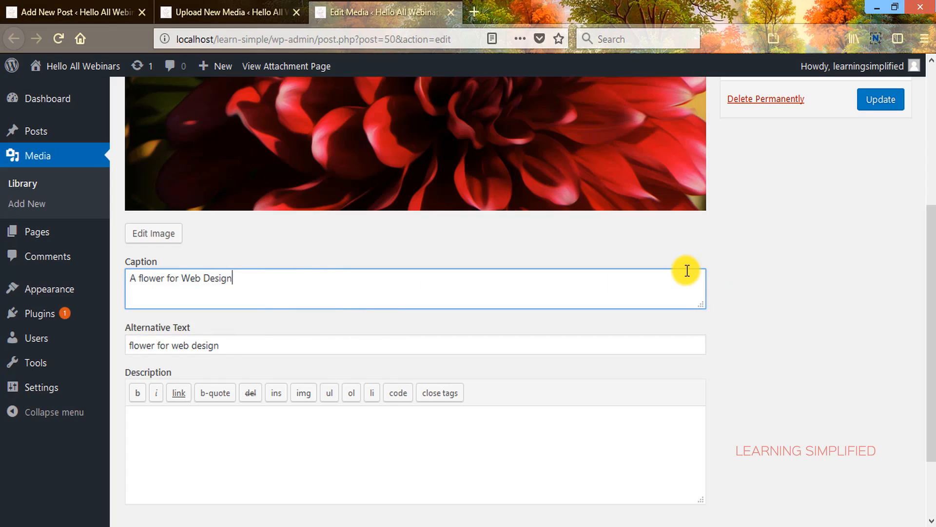
click(152, 420)
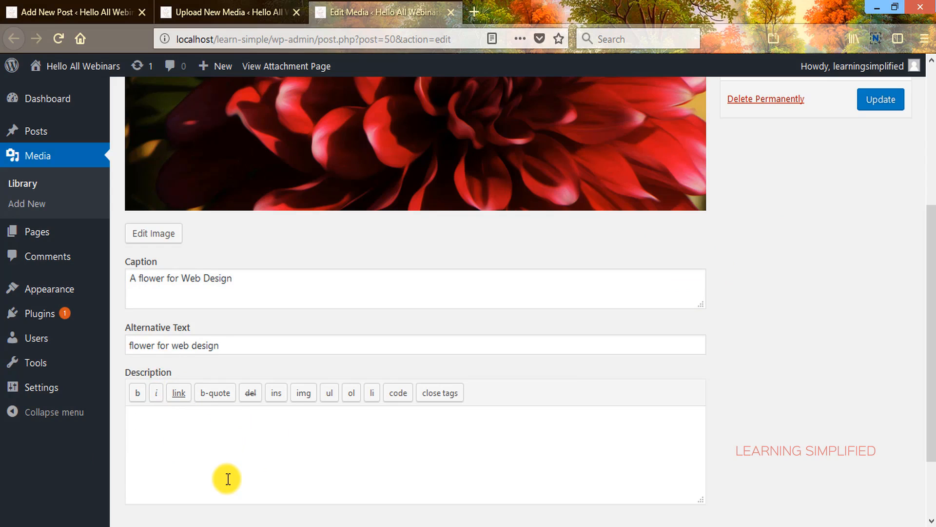
scroll(677, 460, up, 5)
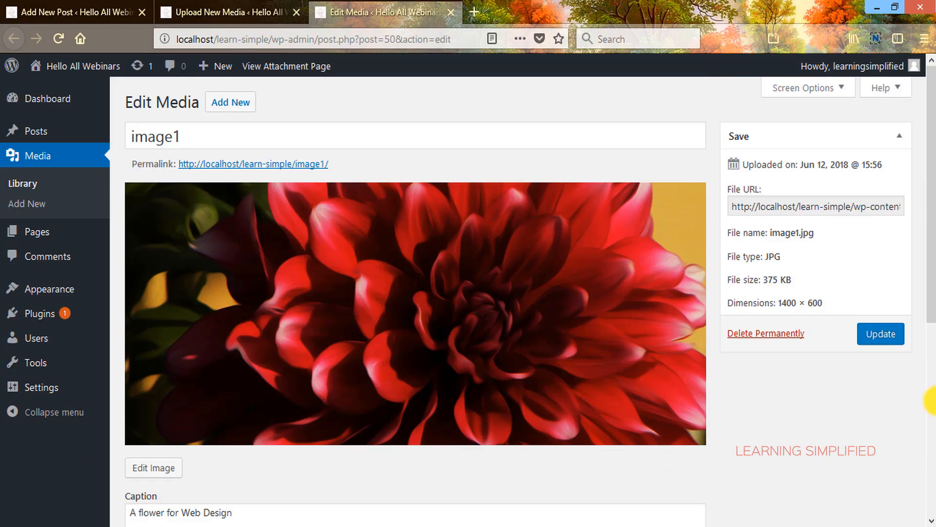
click(876, 336)
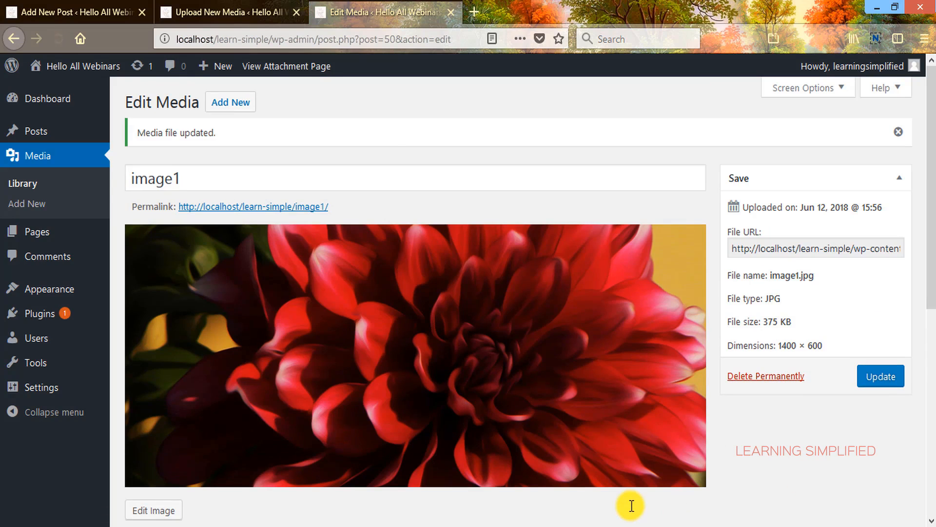
Step: Back in the new post, search the media library for "fl" and select the red flower image as the featured image candidate
click(236, 11)
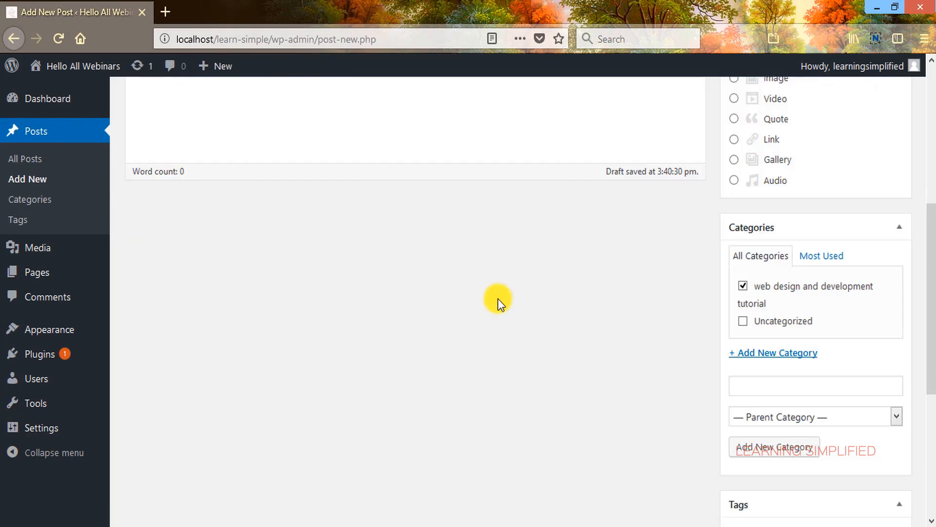
scroll(492, 342, down, 5)
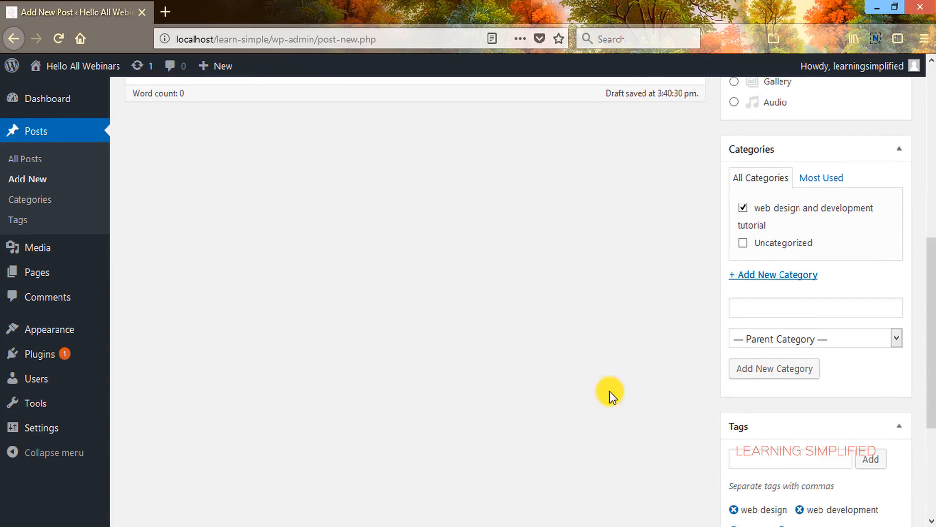
click(778, 482)
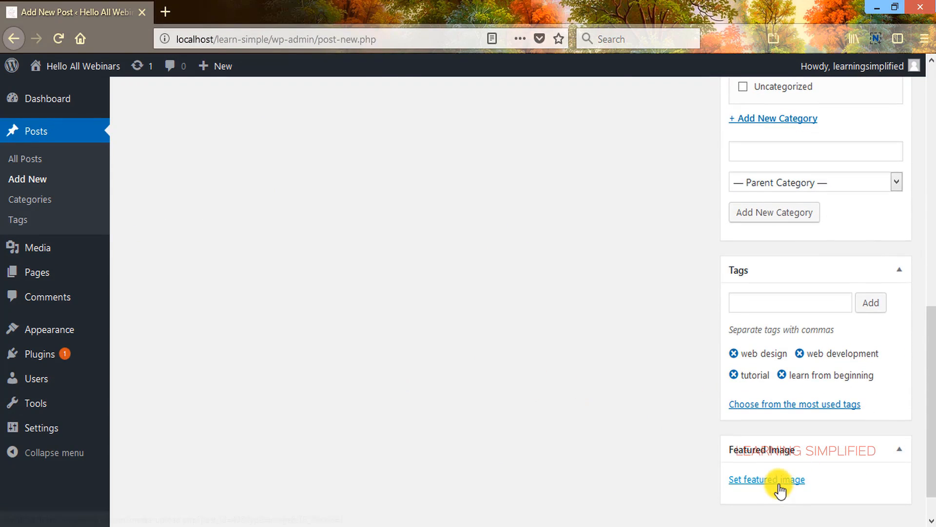
click(76, 125)
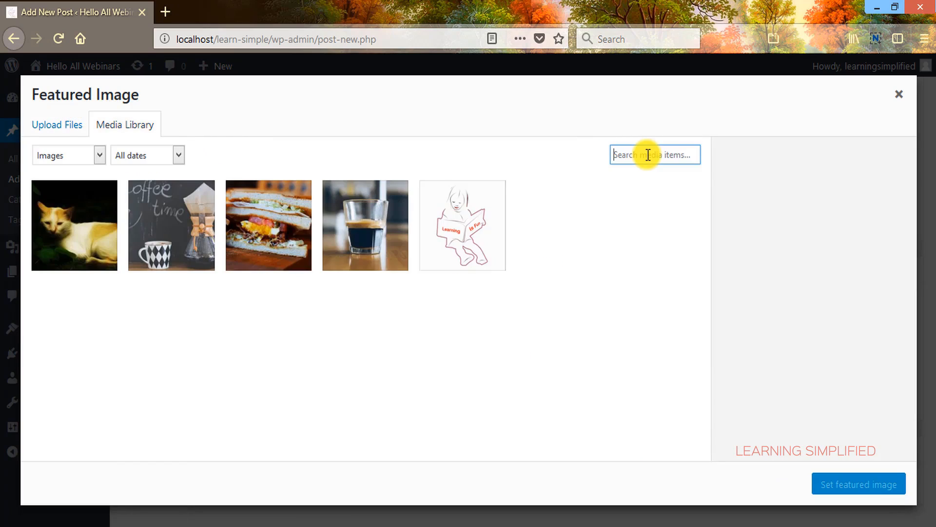
text(fl)
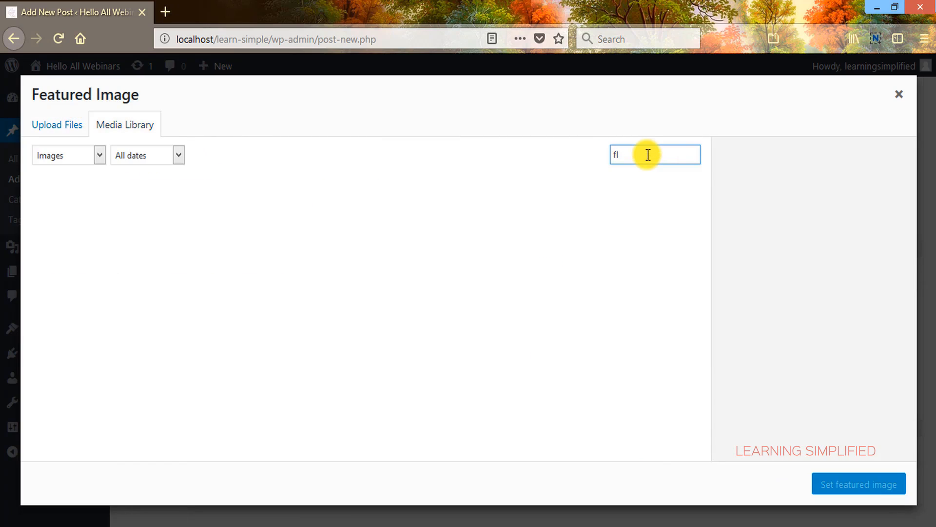
click(88, 241)
Step: Title the selected flower image "Flower for web design" and set it as the post's featured image
key(Tab)
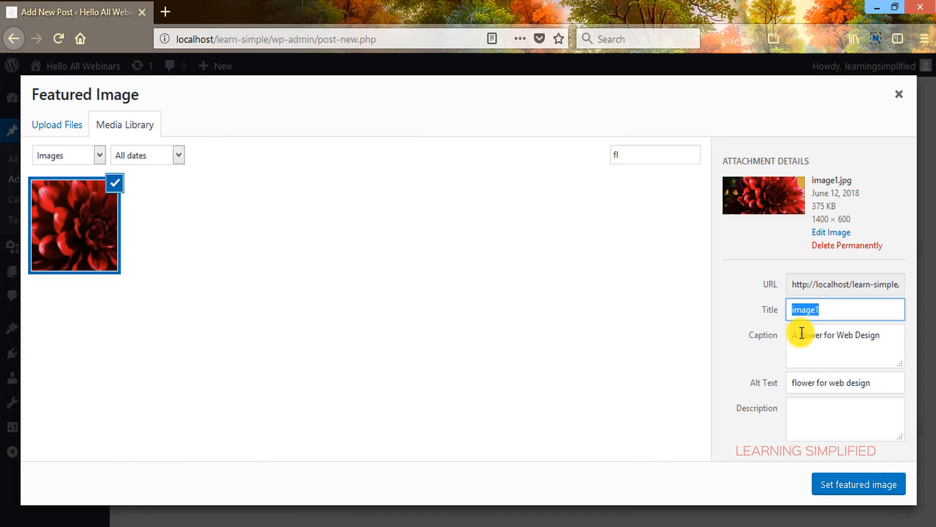
text(Flower for web design)
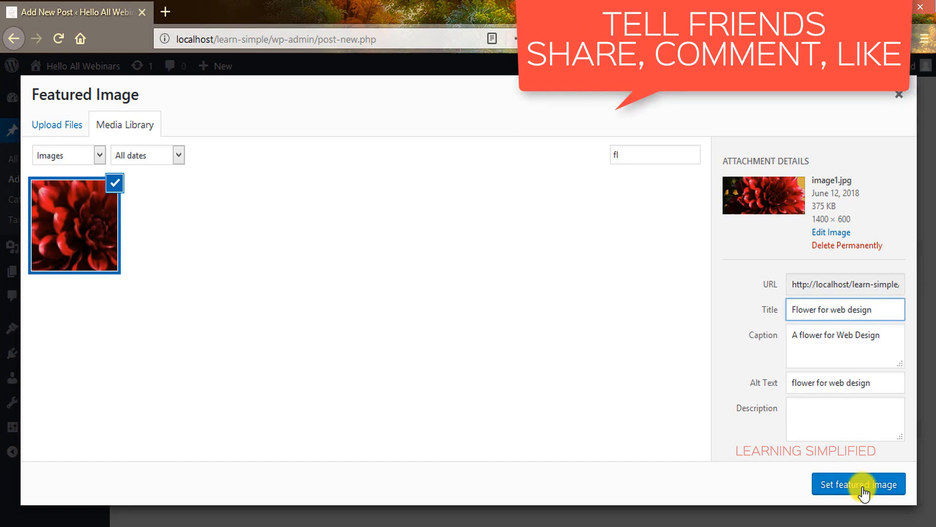
click(840, 484)
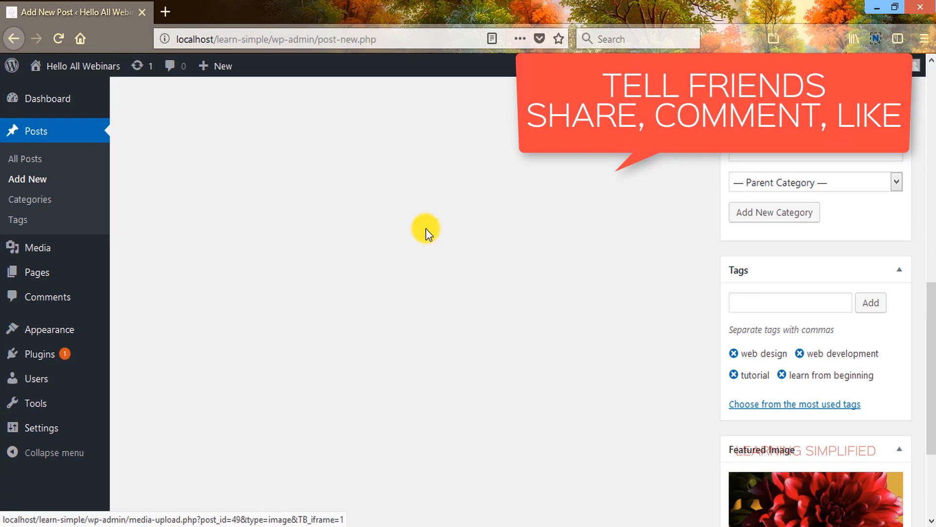
scroll(606, 366, down, 3)
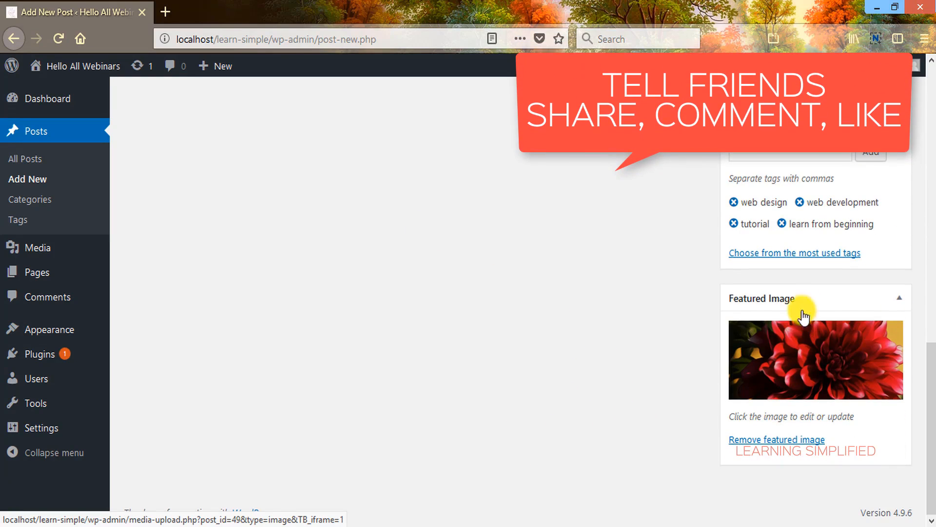
scroll(532, 298, up, 10)
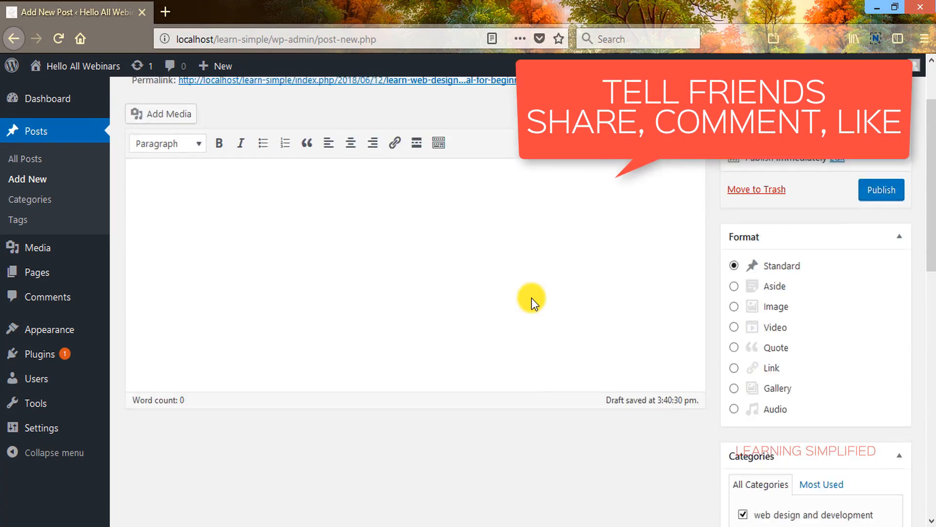